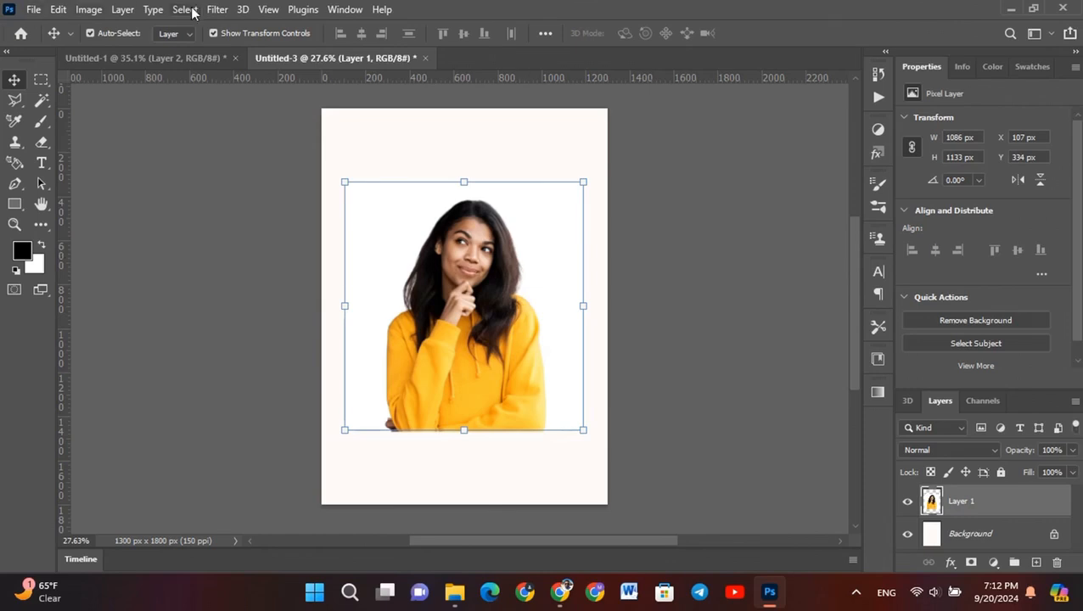
Select the woman as the subject on Layer 1 and add a layer mask that hides the rest of the photo
click(193, 14)
click(222, 195)
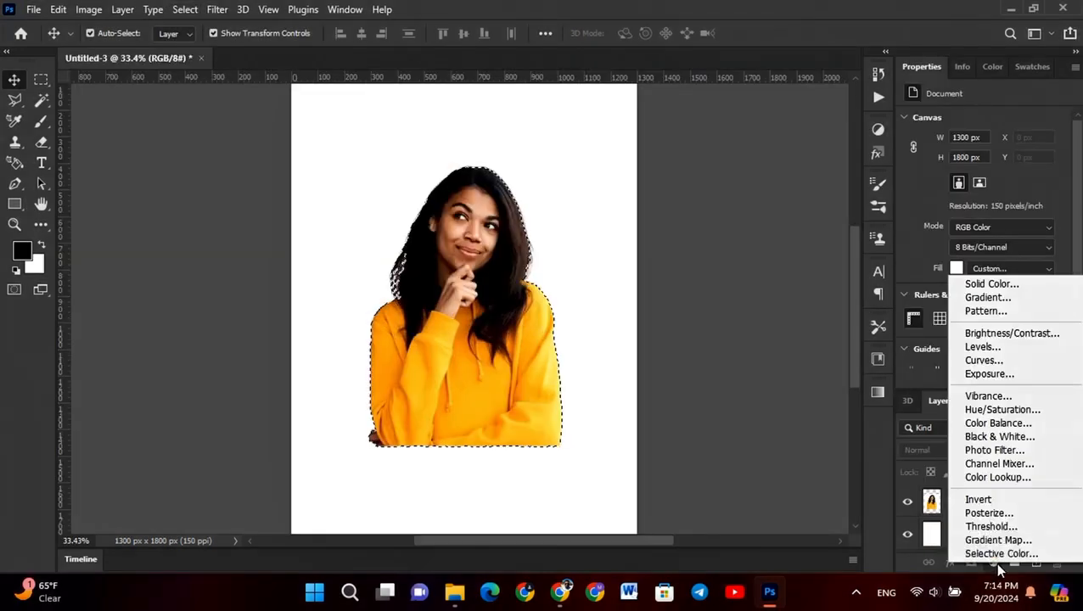
click(795, 461)
click(962, 501)
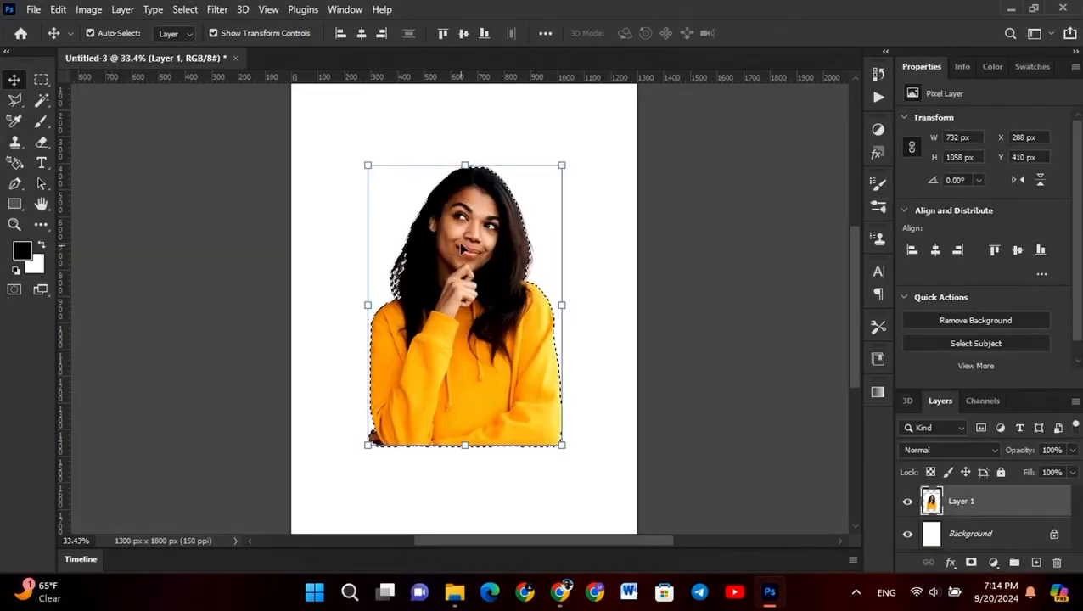
click(972, 563)
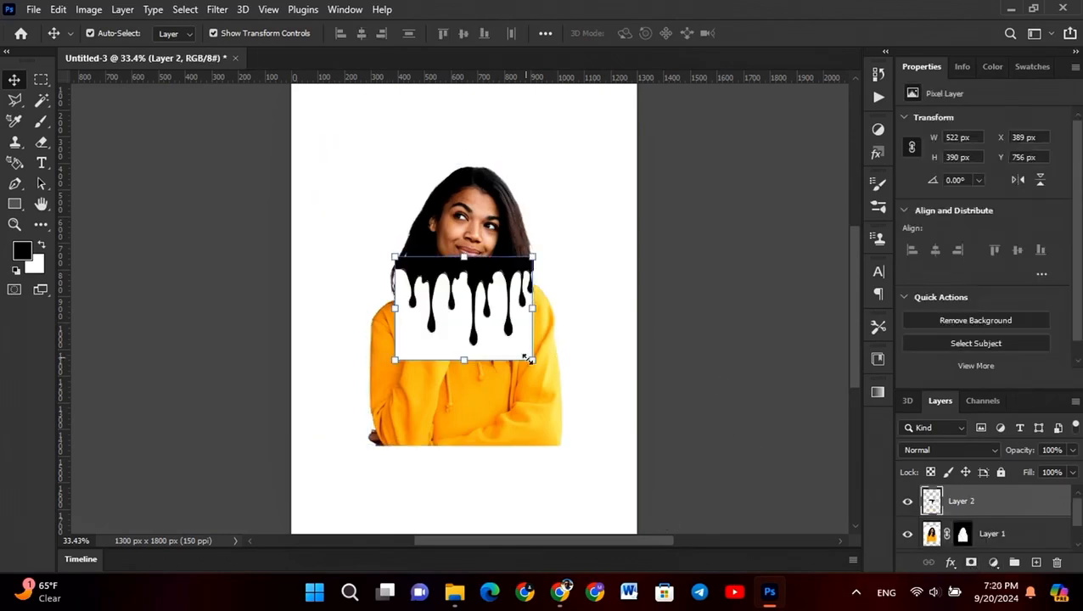
Scale the black drip image to about 137% over the woman's torso and set its layer opacity to 52%
drag(477, 307, 560, 363)
click(1073, 451)
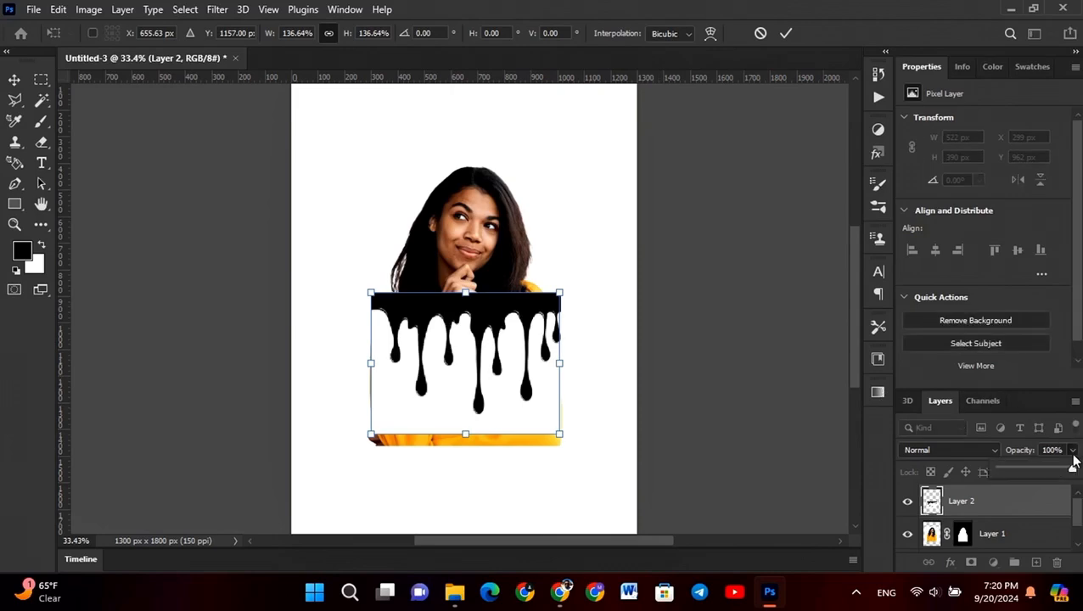
drag(1044, 474, 1038, 474)
Move the semi-transparent drip image down over the lower hoodie, with its upper edge crossing the chest below the hand
scroll(453, 338, up, 4)
drag(453, 338, 515, 374)
scroll(406, 315, up, 1)
scroll(405, 322, down, 1)
scroll(405, 323, up, 3)
scroll(515, 367, down, 3)
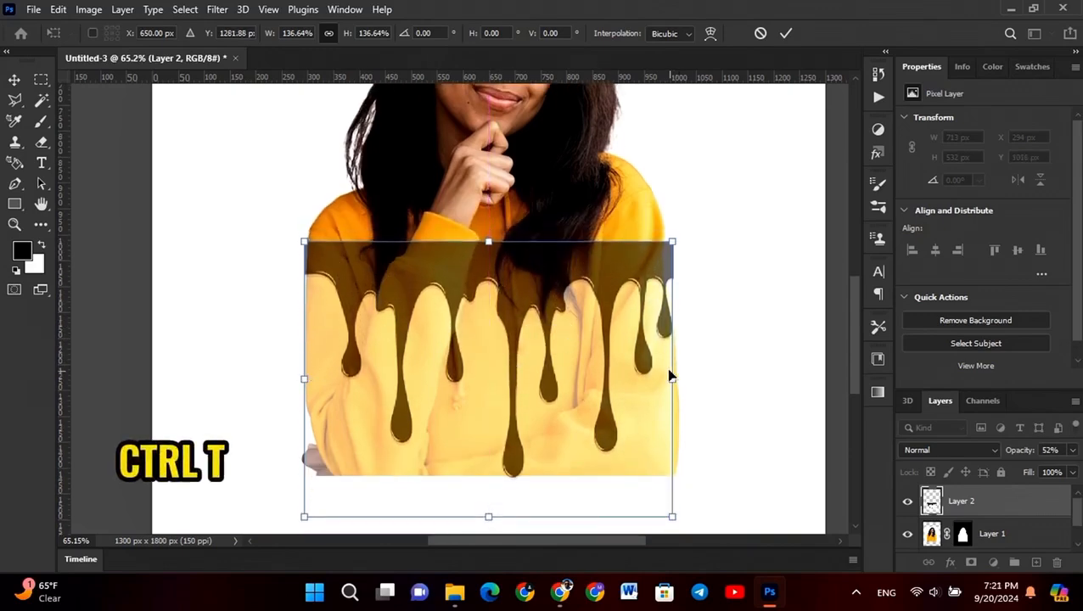
Warp the drip image so its upper corners and curved sides follow the outline of the hoodie
right_click(581, 320)
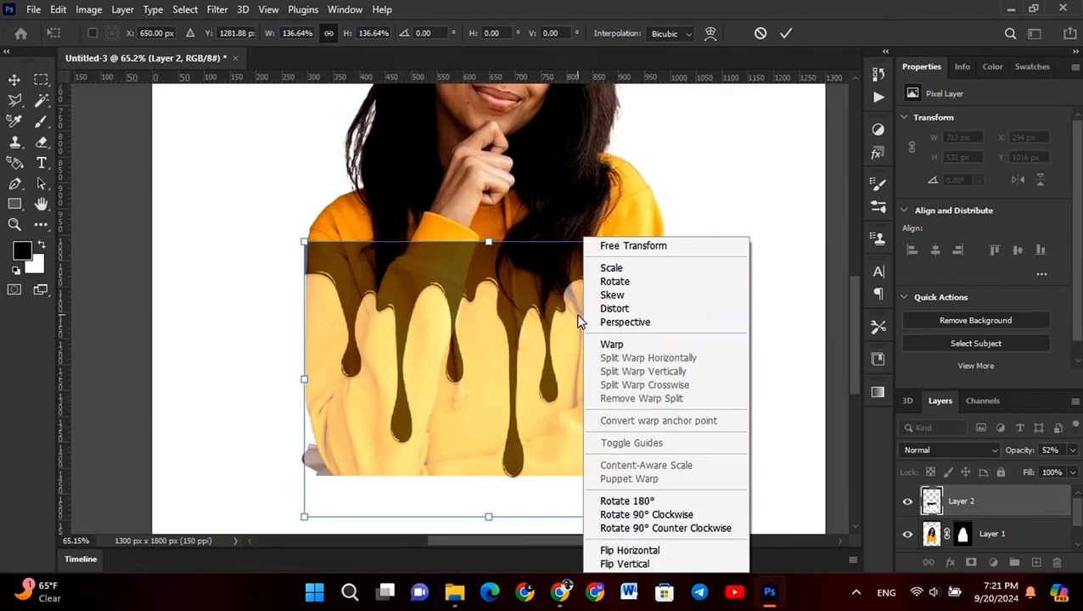
click(613, 344)
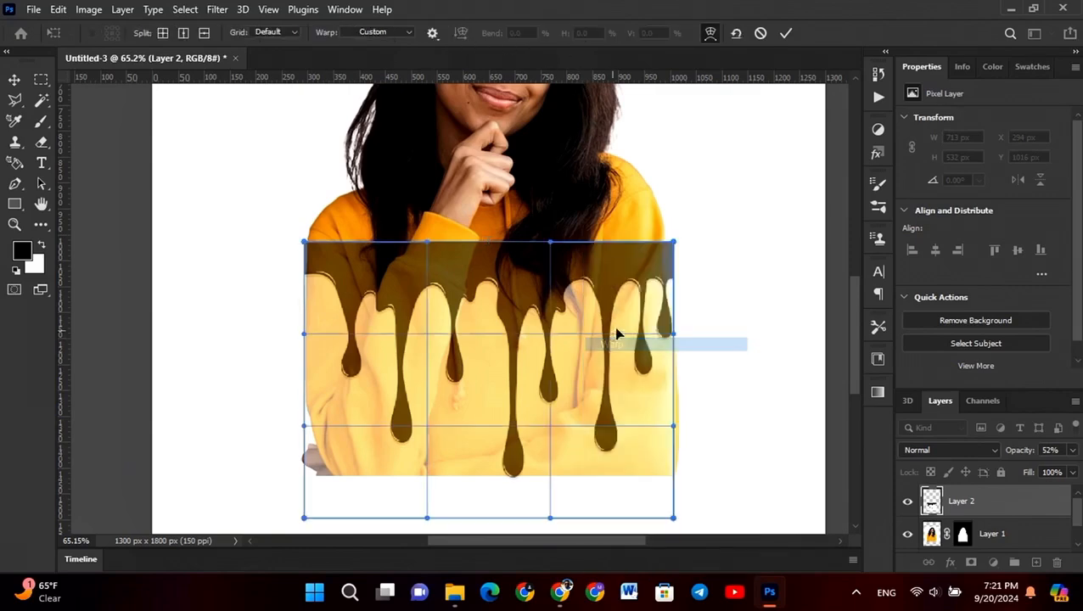
drag(676, 247, 664, 245)
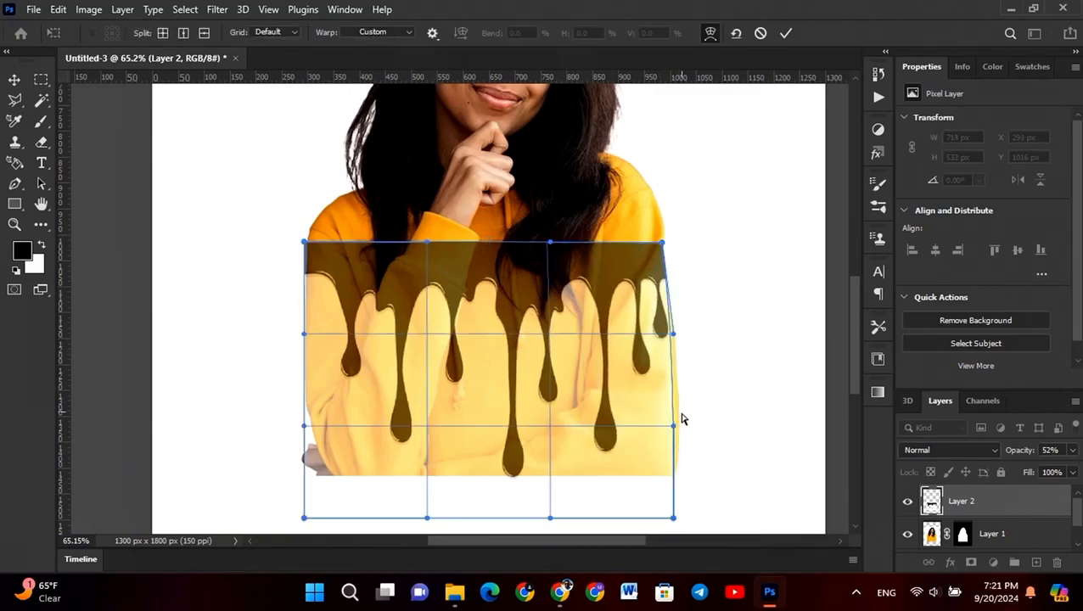
drag(675, 425, 710, 416)
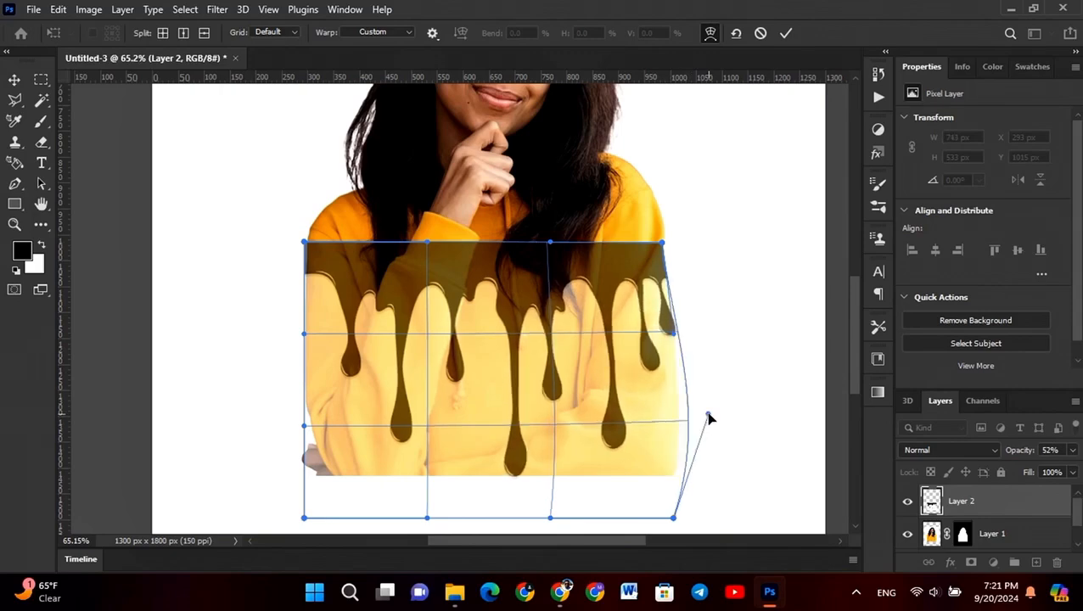
drag(297, 430, 286, 430)
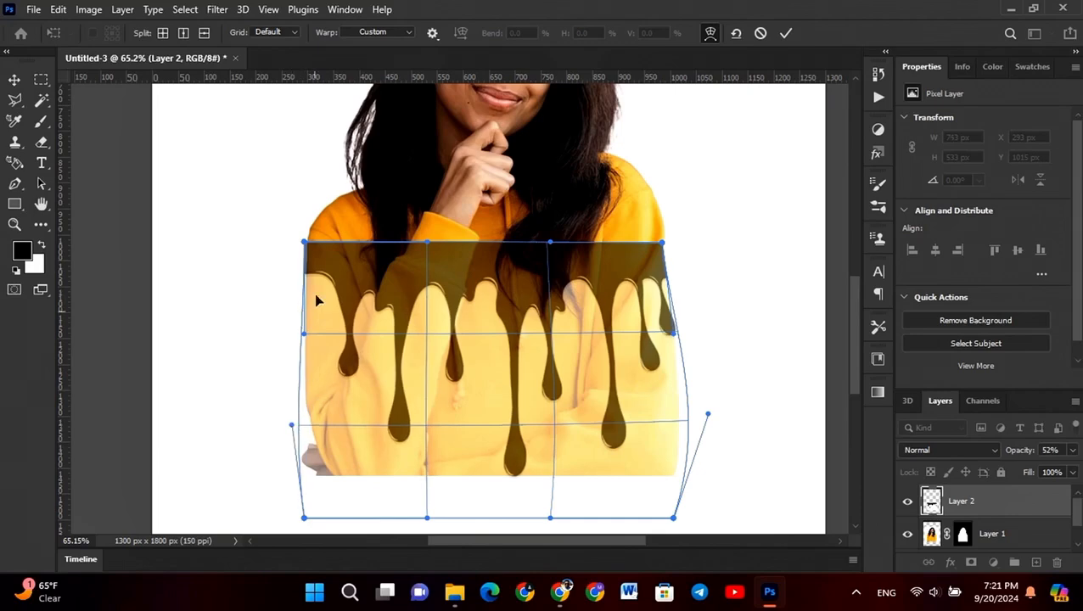
drag(306, 246, 334, 234)
scroll(307, 246, up, 5)
scroll(309, 248, up, 4)
scroll(336, 238, down, 9)
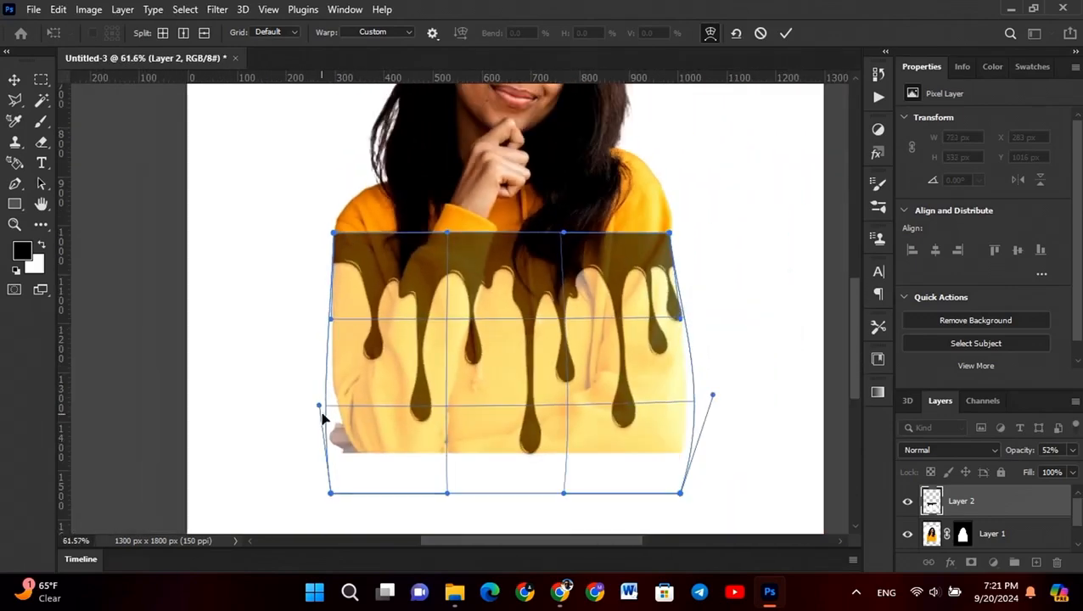
scroll(331, 331, up, 1)
scroll(330, 327, down, 2)
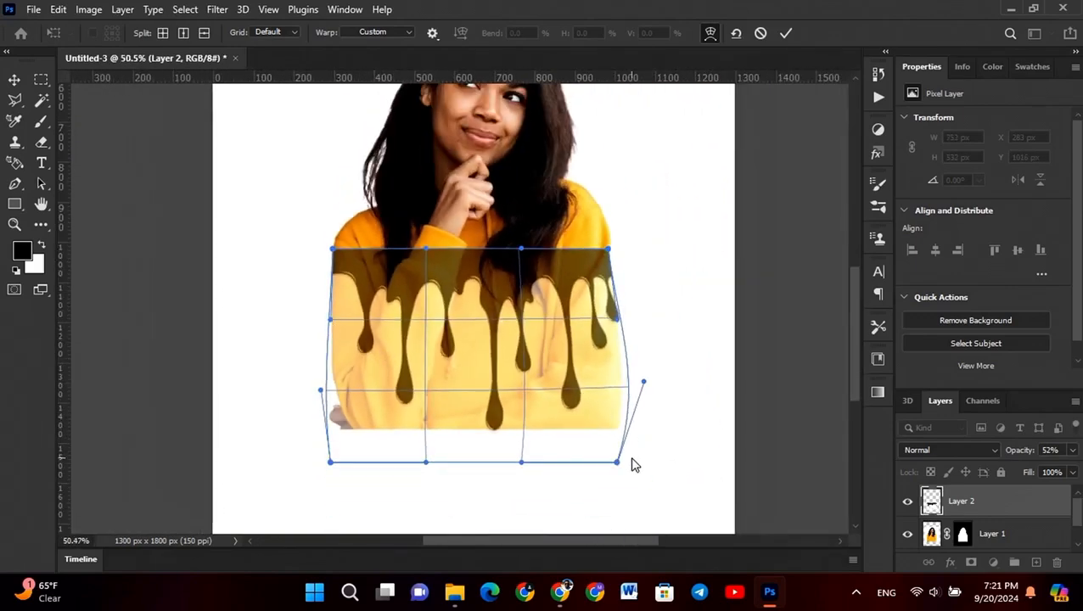
Set the drip layer's opacity to 100% and apply the warp
drag(1059, 464, 1074, 469)
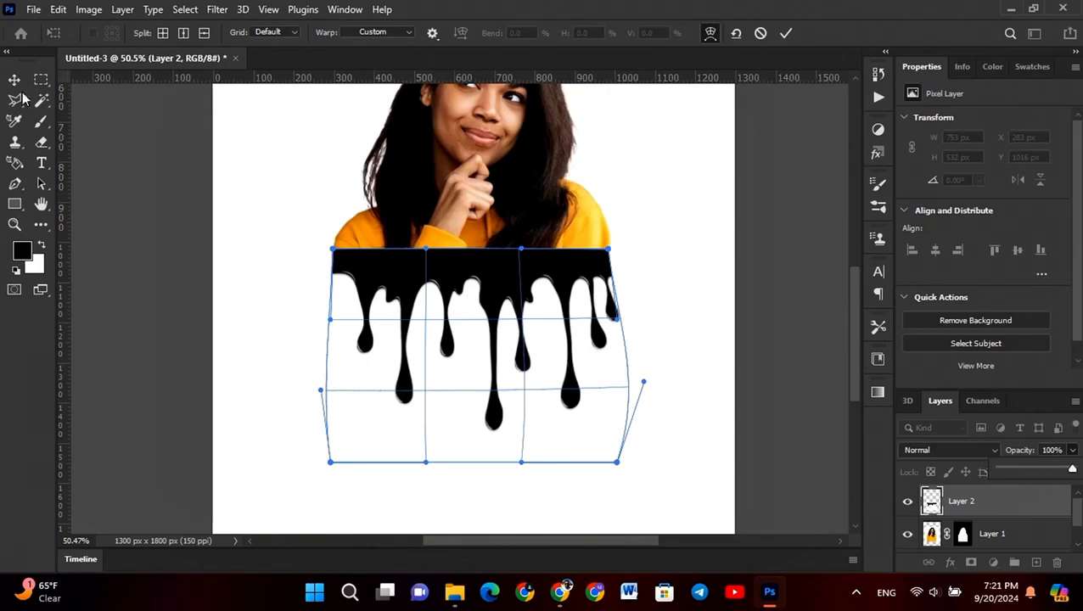
key(Return)
scroll(340, 255, up, 3)
scroll(465, 256, down, 3)
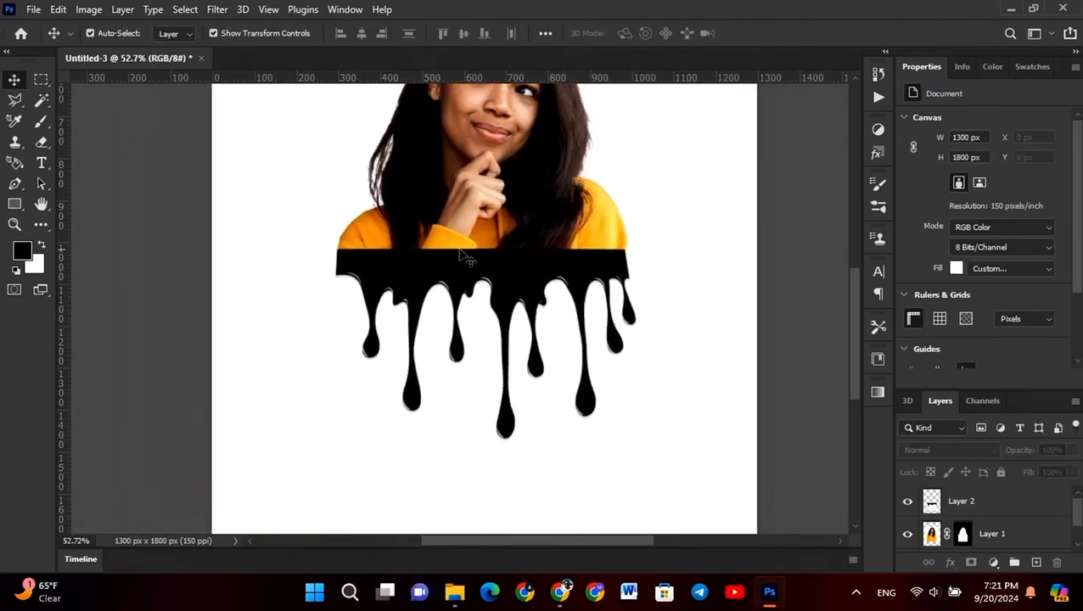
Select the white area around the drips on Layer 2 with the Magic Wand, delete it, and clear the selection
click(441, 382)
right_click(42, 101)
click(85, 130)
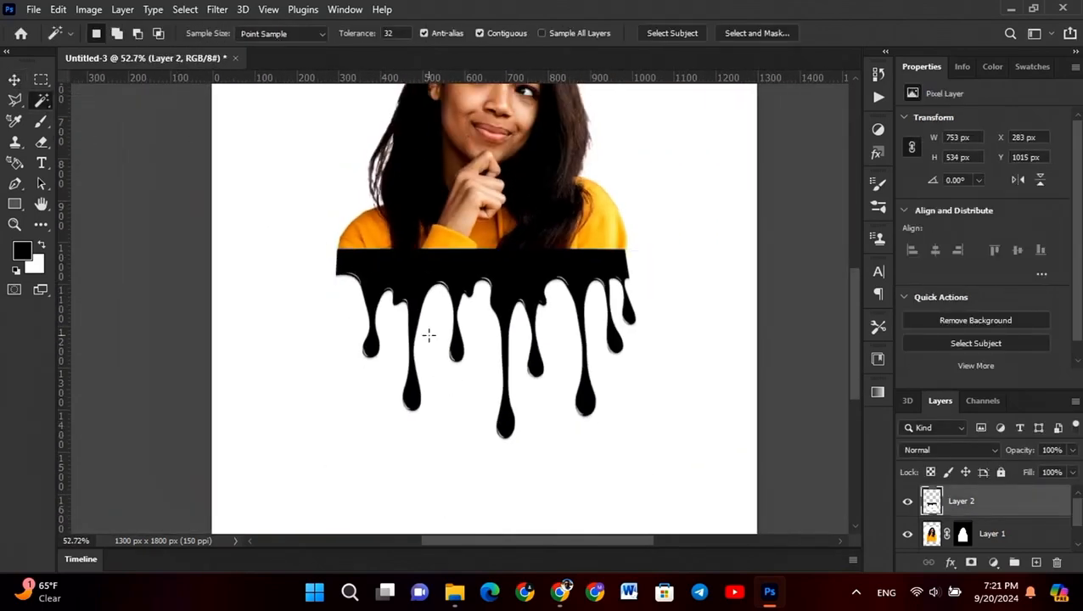
click(480, 403)
key(Delete)
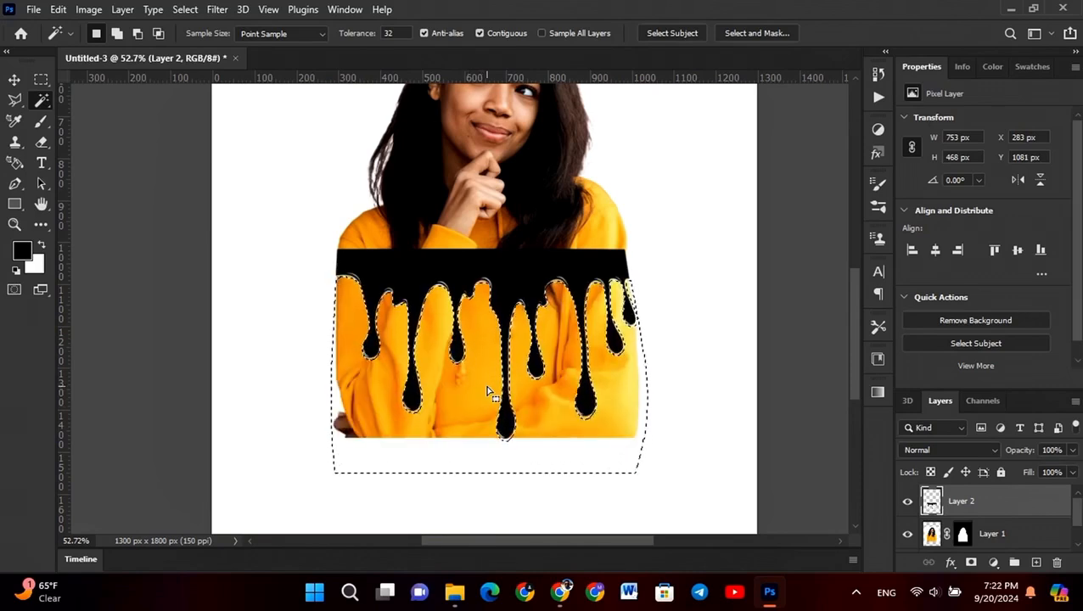
key(ctrl+d)
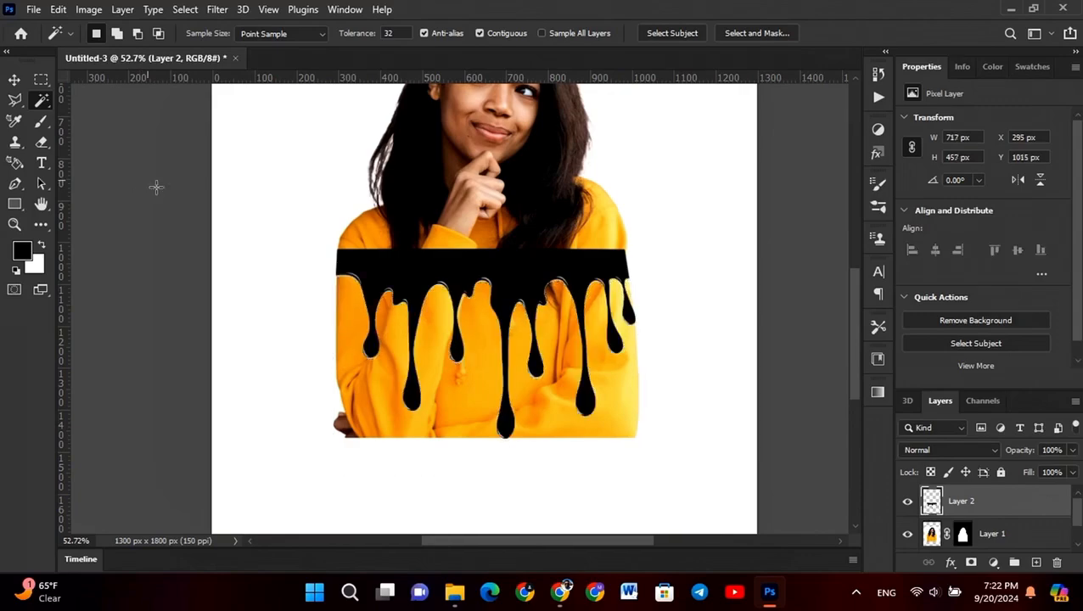
Set up the Eraser with a soft round brush 2 px in size for cleaning the drip edges
click(41, 143)
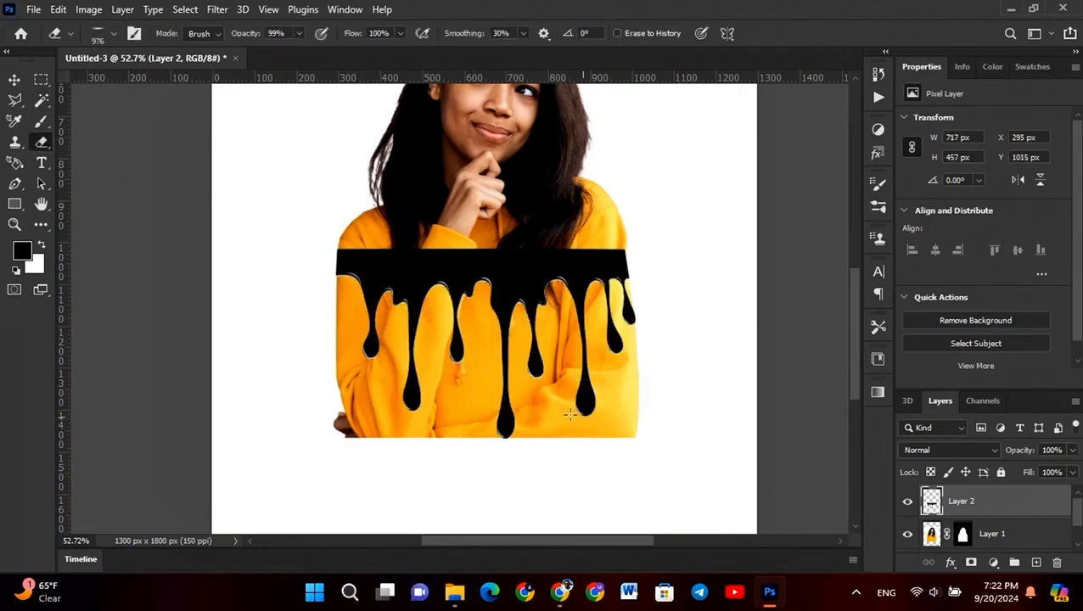
scroll(571, 414, up, 10)
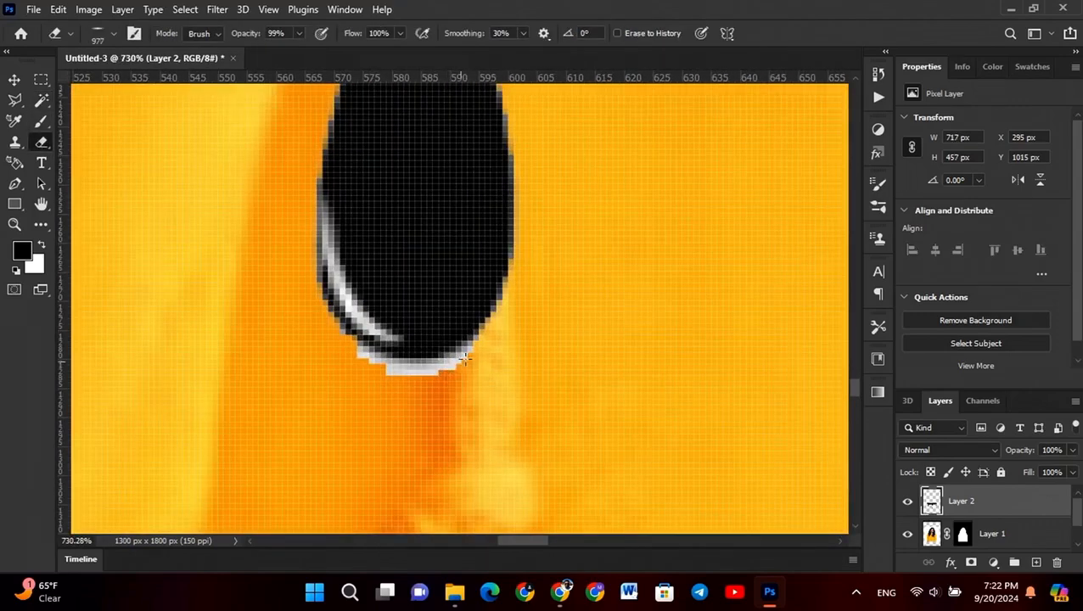
alt+right_click(465, 360)
scroll(416, 298, down, 8)
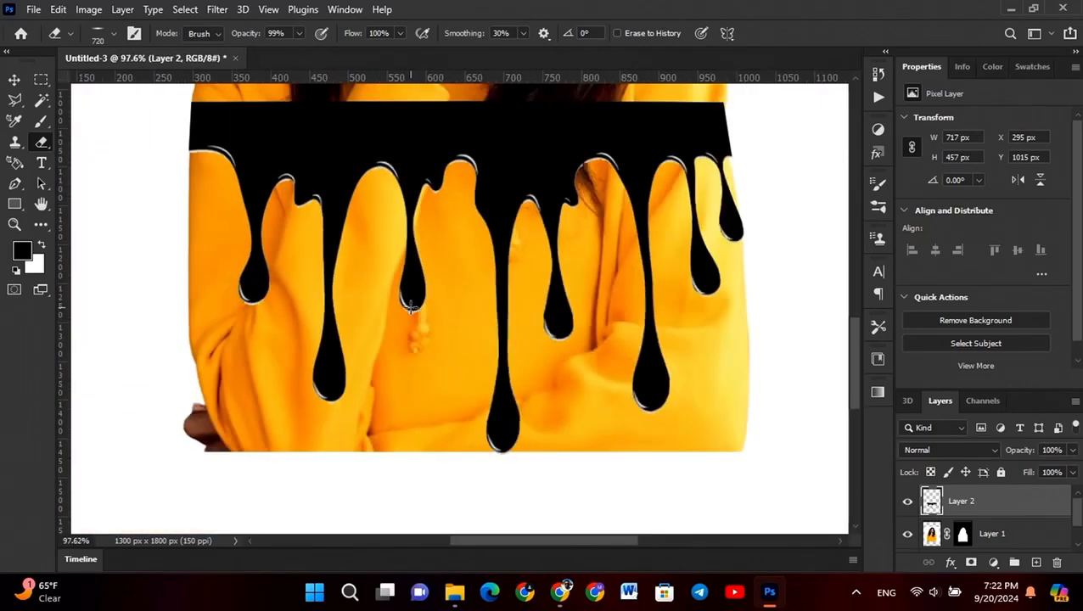
right_click(411, 307)
key(Escape)
click(116, 33)
alt+right_click(422, 310)
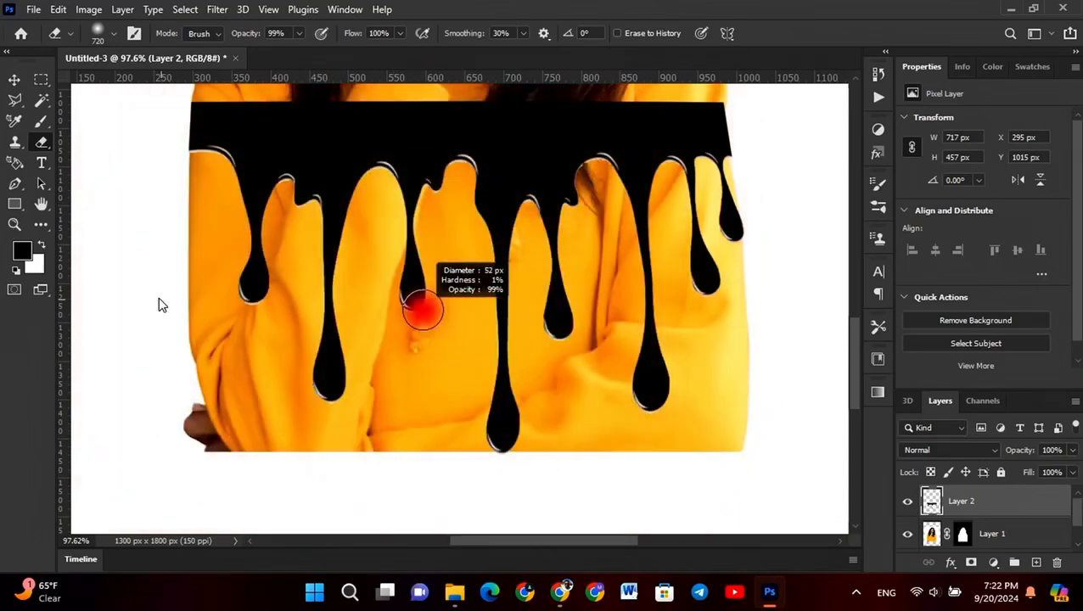
scroll(254, 301, up, 6)
alt+right_click(237, 297)
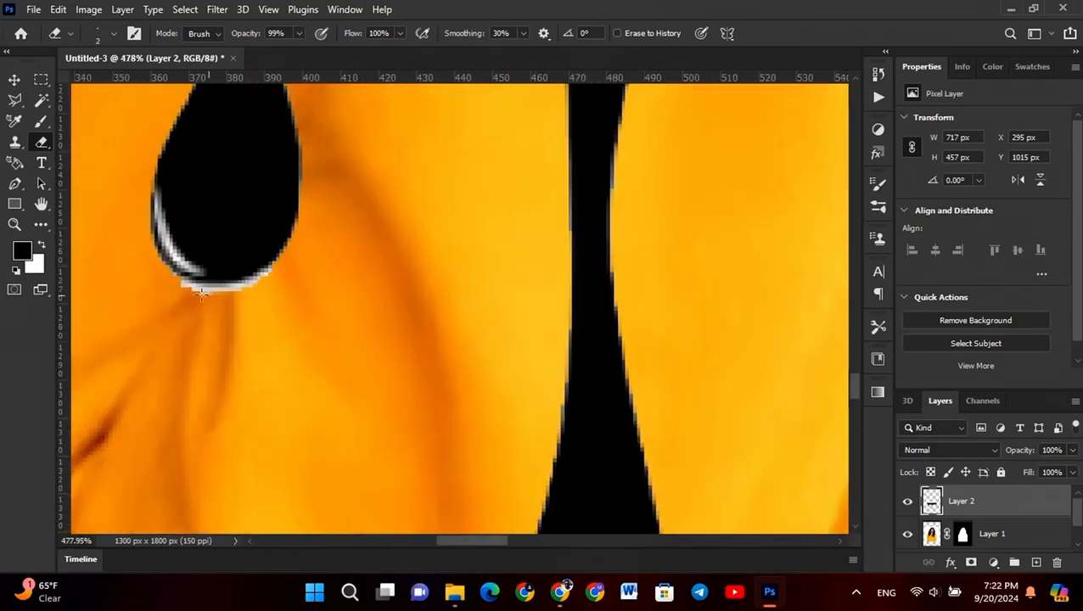
Erase the leftover white fringe beneath the tips of the three leftmost drips
scroll(249, 287, down, 3)
scroll(269, 378, up, 4)
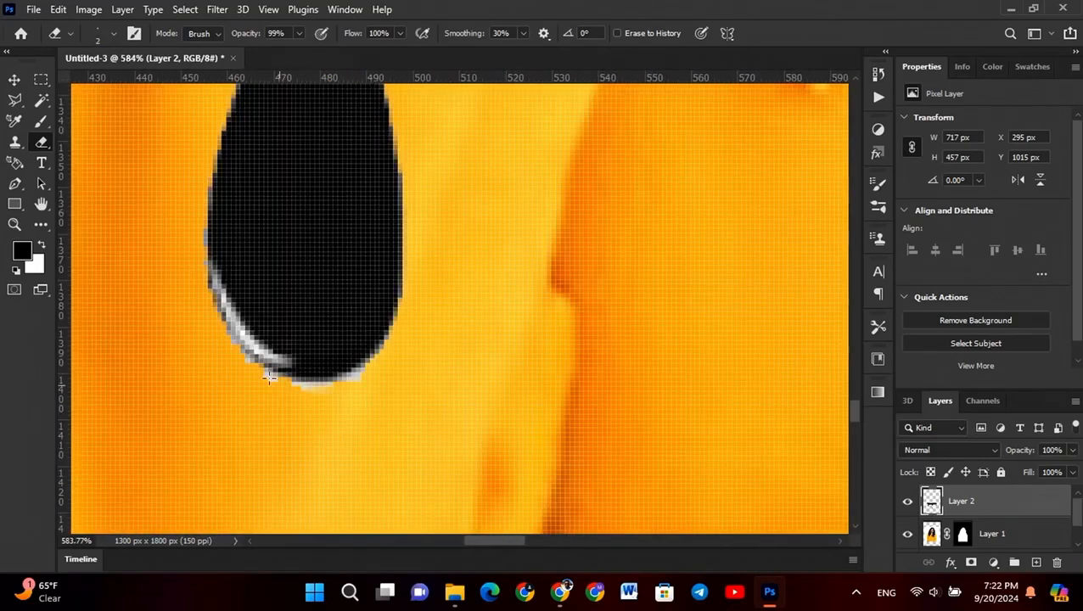
scroll(247, 382, down, 4)
scroll(437, 217, up, 5)
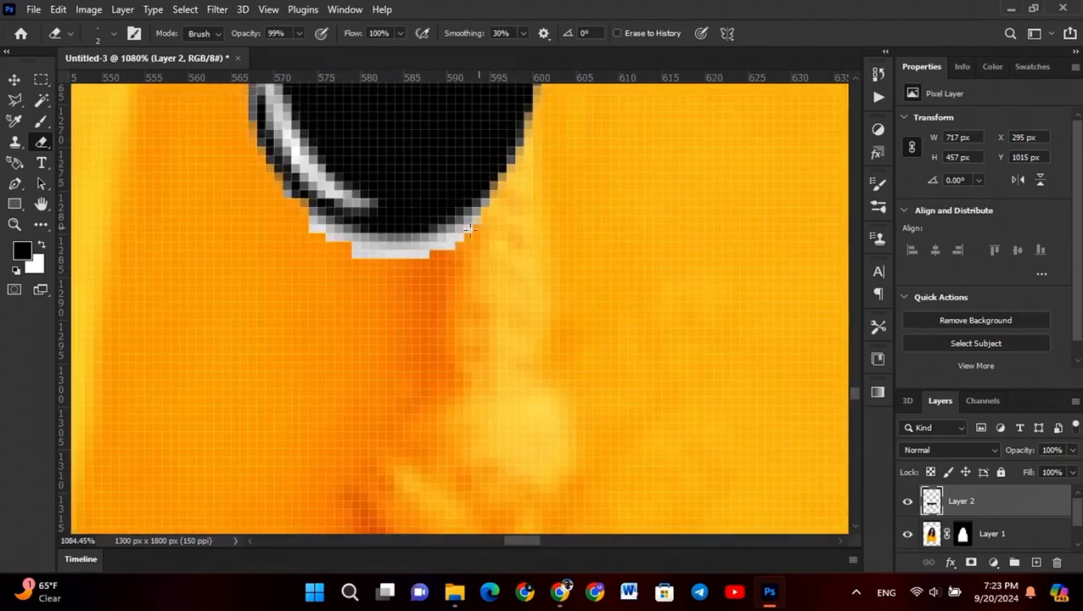
drag(473, 225, 367, 250)
mouse_move(484, 213)
mouse_down()
mouse_move(365, 240)
mouse_move(296, 194)
mouse_up()
Erase the white fringe beneath the longest central drip and the shorter drip just right of it
scroll(297, 192, down, 4)
scroll(516, 442, up, 4)
drag(562, 343, 432, 340)
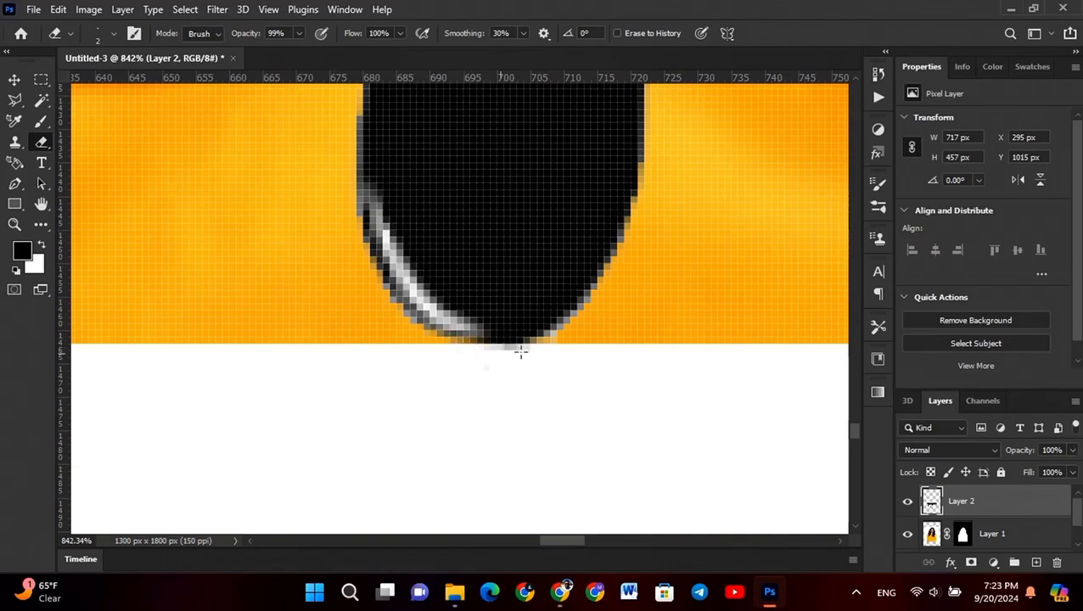
scroll(544, 339, down, 4)
scroll(375, 185, up, 4)
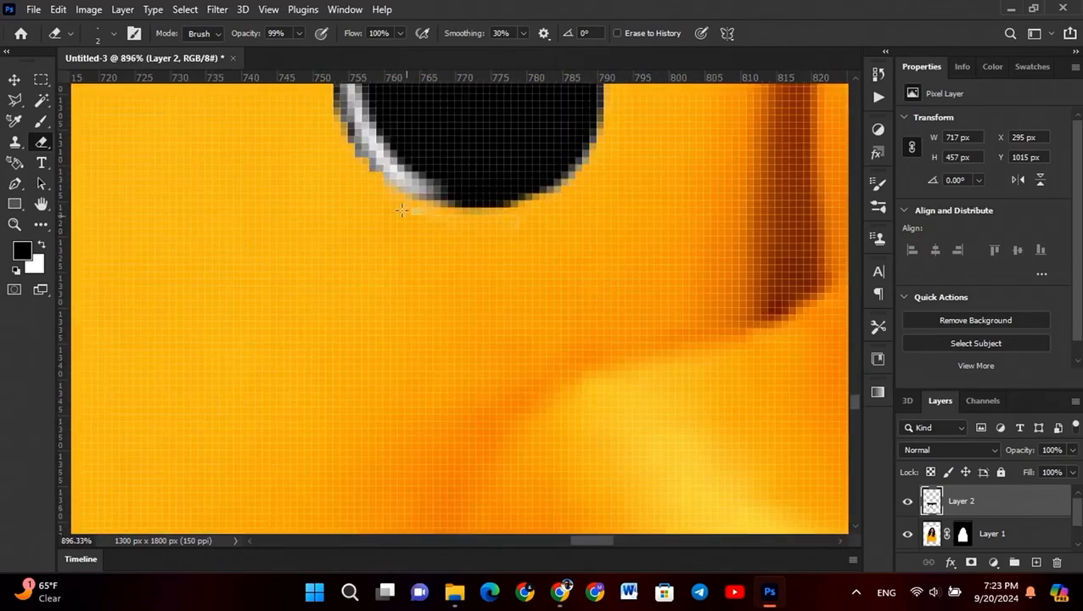
Erase the white fringe beneath the long sixth drip from the left, redoing the stroke along its lower edge
scroll(361, 171, down, 4)
scroll(662, 378, up, 4)
drag(684, 268, 581, 372)
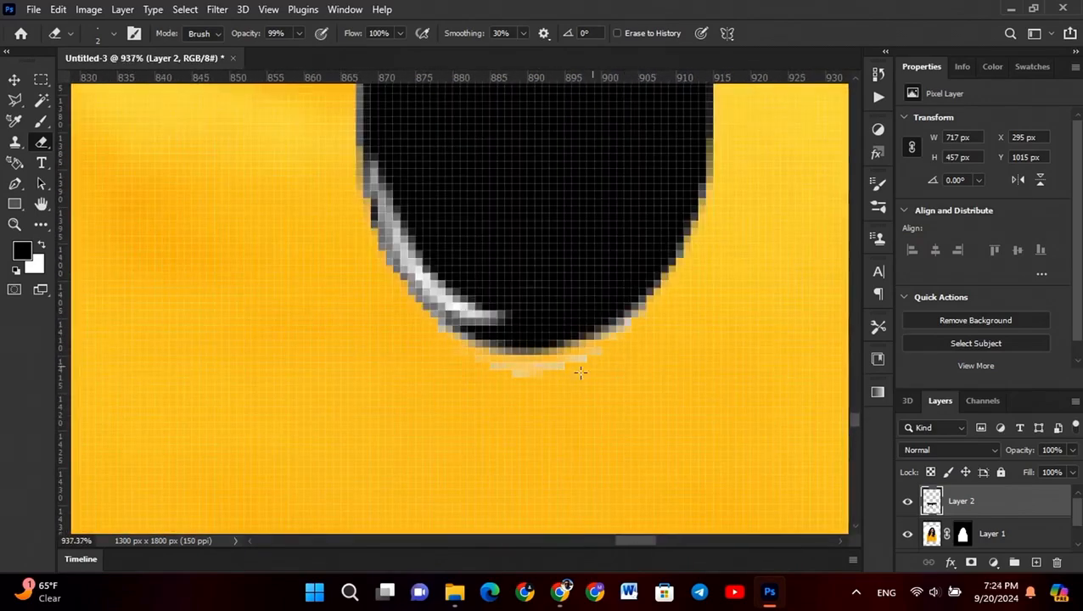
key(ctrl+z)
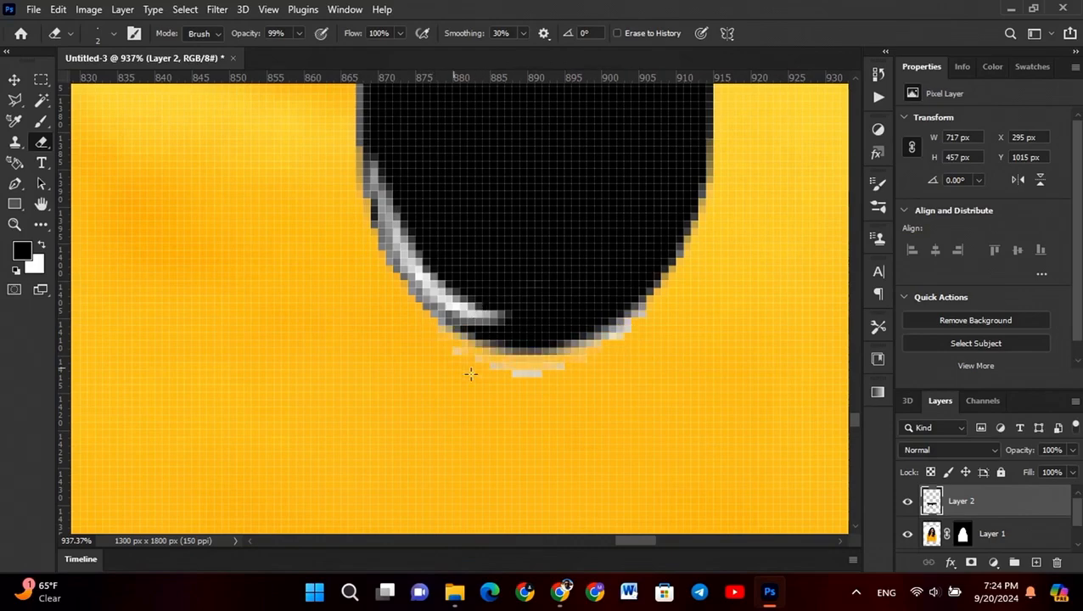
drag(638, 313, 590, 337)
Erase the white fringe beneath the tips of the two rightmost drips
scroll(519, 277, down, 4)
scroll(592, 196, up, 4)
mouse_move(506, 332)
mouse_down()
mouse_move(630, 312)
mouse_move(511, 324)
mouse_up()
drag(626, 304, 564, 320)
scroll(389, 293, down, 4)
scroll(496, 153, up, 5)
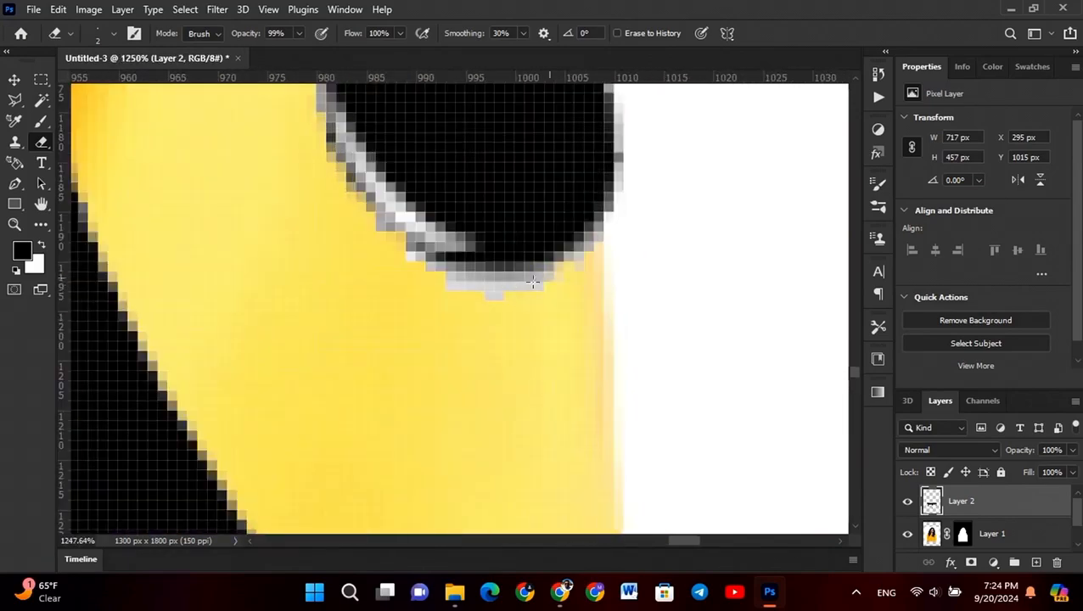
mouse_move(532, 279)
mouse_down()
mouse_move(410, 252)
mouse_move(602, 225)
mouse_move(555, 271)
mouse_move(441, 272)
mouse_up()
Erase the white fringe along the arch between the second and third drips and the small notch beside the third drip
scroll(441, 271, down, 4)
scroll(231, 303, up, 4)
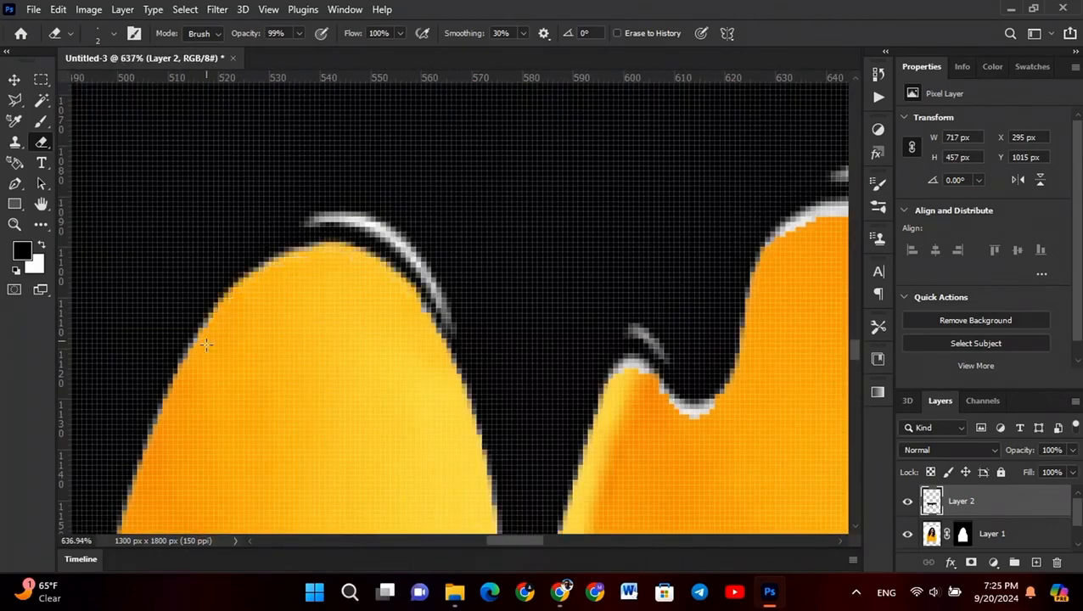
scroll(487, 350, up, 2)
drag(511, 353, 535, 343)
scroll(511, 349, down, 2)
scroll(455, 280, up, 4)
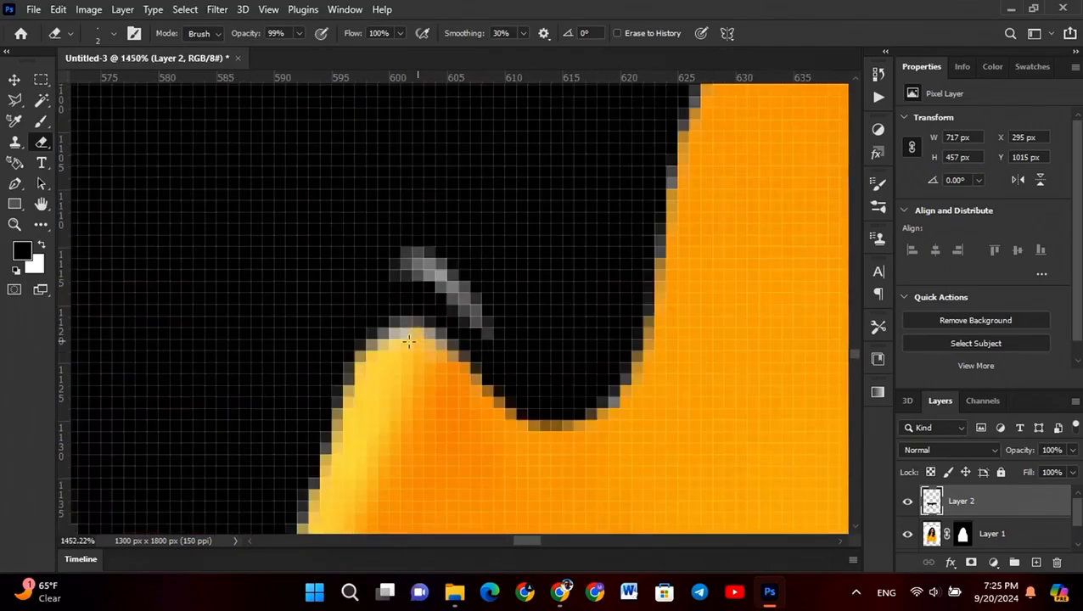
drag(411, 339, 448, 341)
Erase the white fringe along the rounded arches on either side of the longest central drip
scroll(437, 340, down, 5)
scroll(633, 212, up, 2)
mouse_move(520, 273)
mouse_down()
mouse_move(596, 242)
mouse_move(667, 230)
mouse_up()
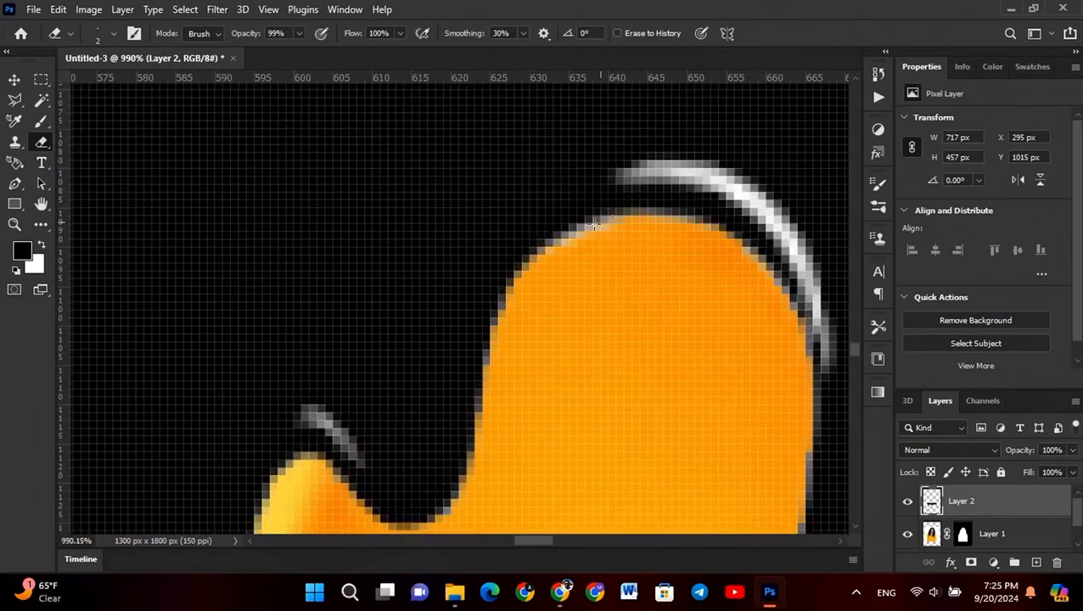
scroll(442, 168, down, 7)
scroll(625, 268, up, 2)
scroll(557, 252, up, 5)
drag(501, 249, 576, 274)
drag(467, 270, 539, 270)
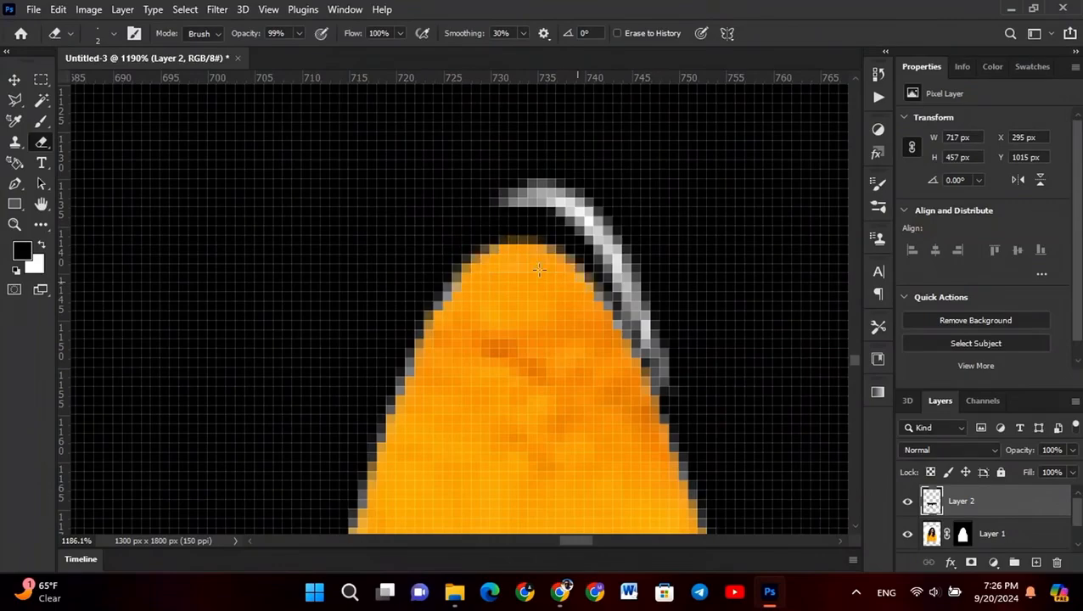
Erase the white fringe along the small bump and the wide arch between the fifth and sixth drips
scroll(539, 270, down, 6)
scroll(641, 278, up, 7)
mouse_move(416, 256)
mouse_down()
mouse_move(636, 281)
mouse_move(660, 141)
mouse_move(487, 265)
mouse_up()
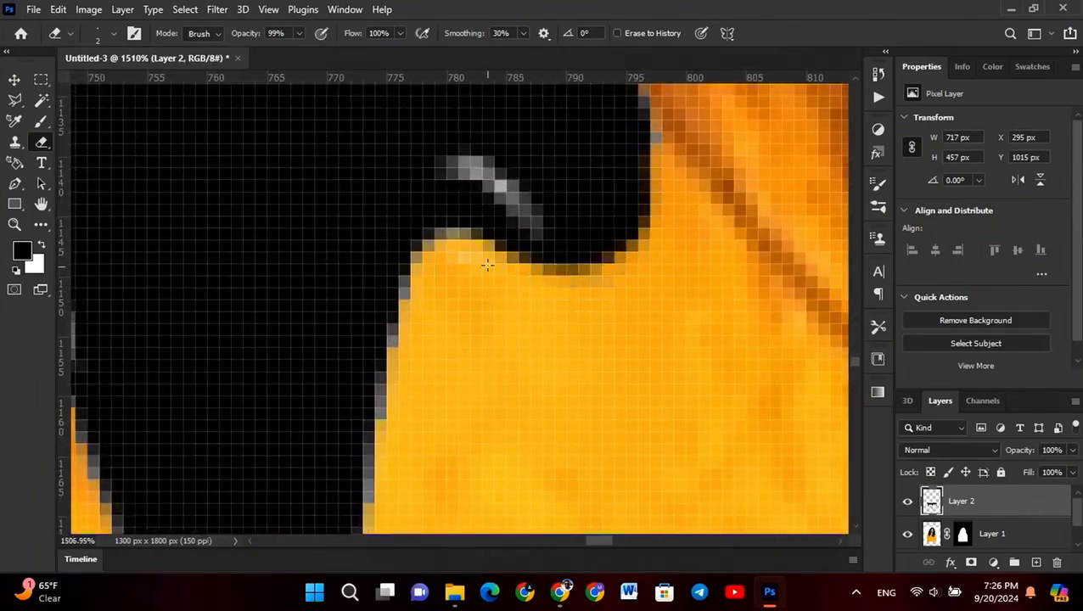
scroll(487, 265, down, 6)
scroll(552, 204, up, 5)
mouse_move(586, 210)
mouse_down()
mouse_move(502, 161)
mouse_move(398, 177)
mouse_move(570, 200)
mouse_move(361, 195)
mouse_move(270, 255)
mouse_up()
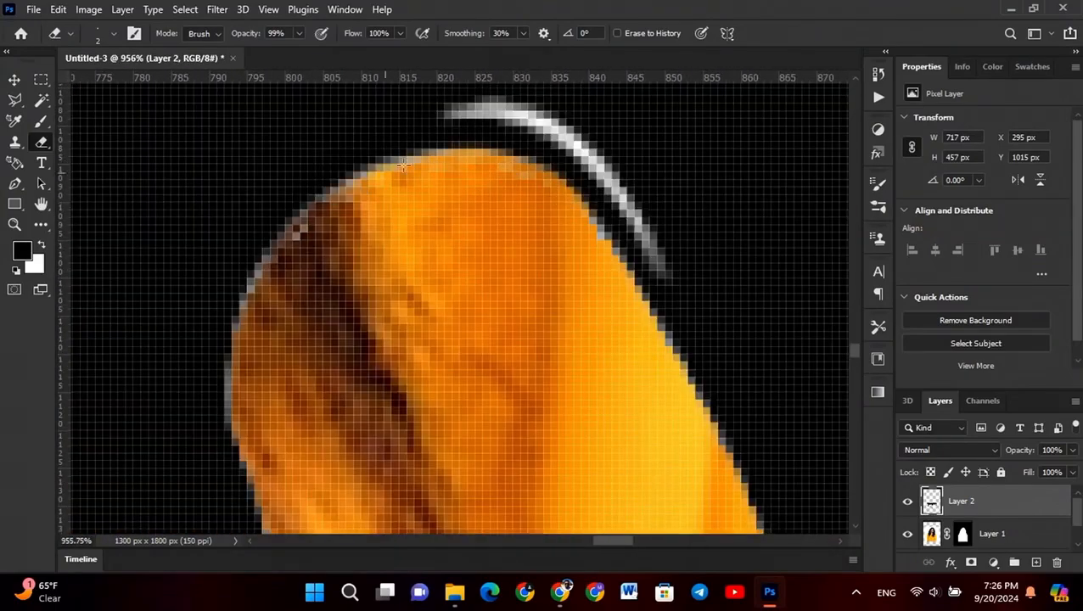
Erase the white fringe along the rounded arches on either side of the seventh drip
scroll(270, 255, down, 4)
scroll(183, 271, up, 3)
scroll(125, 182, down, 4)
scroll(542, 145, up, 6)
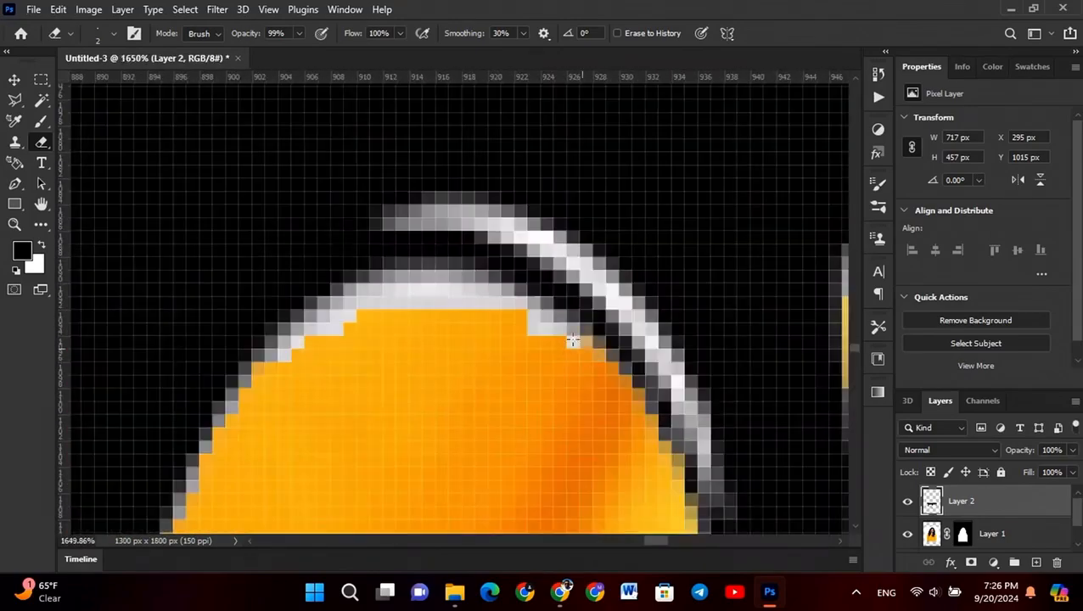
mouse_move(576, 341)
mouse_down()
mouse_move(350, 319)
mouse_move(374, 287)
mouse_move(279, 331)
mouse_up()
scroll(278, 331, down, 6)
scroll(424, 242, up, 5)
scroll(388, 249, up, 5)
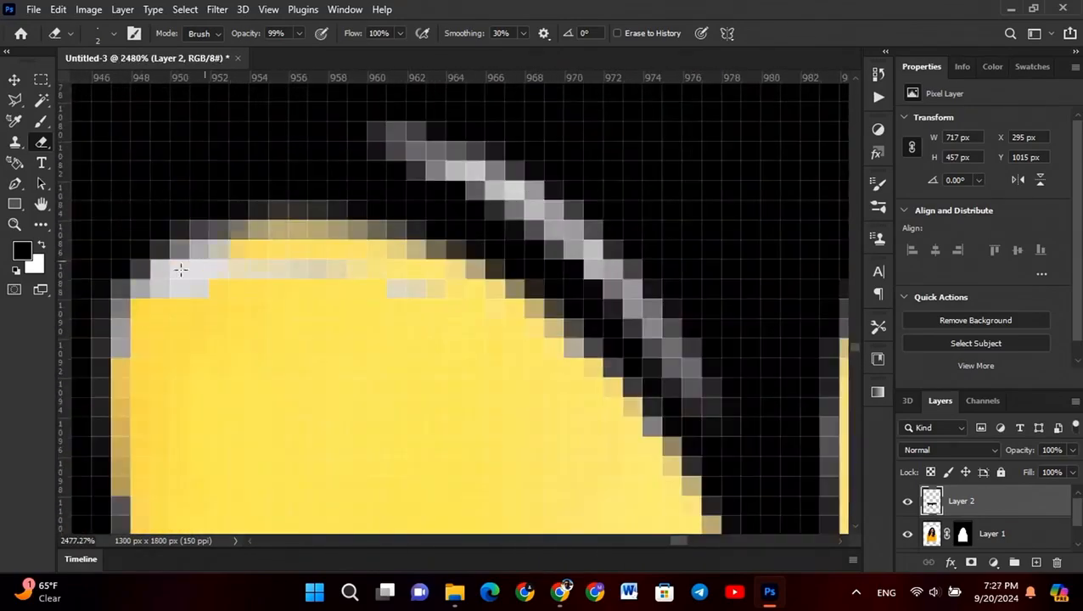
mouse_move(177, 271)
mouse_down()
mouse_move(208, 276)
mouse_move(176, 343)
mouse_up()
Erase the white fringe along the far-left arch, between the hoodie's outer edge and the first drip
scroll(425, 326, down, 6)
scroll(425, 327, up, 5)
scroll(293, 290, down, 7)
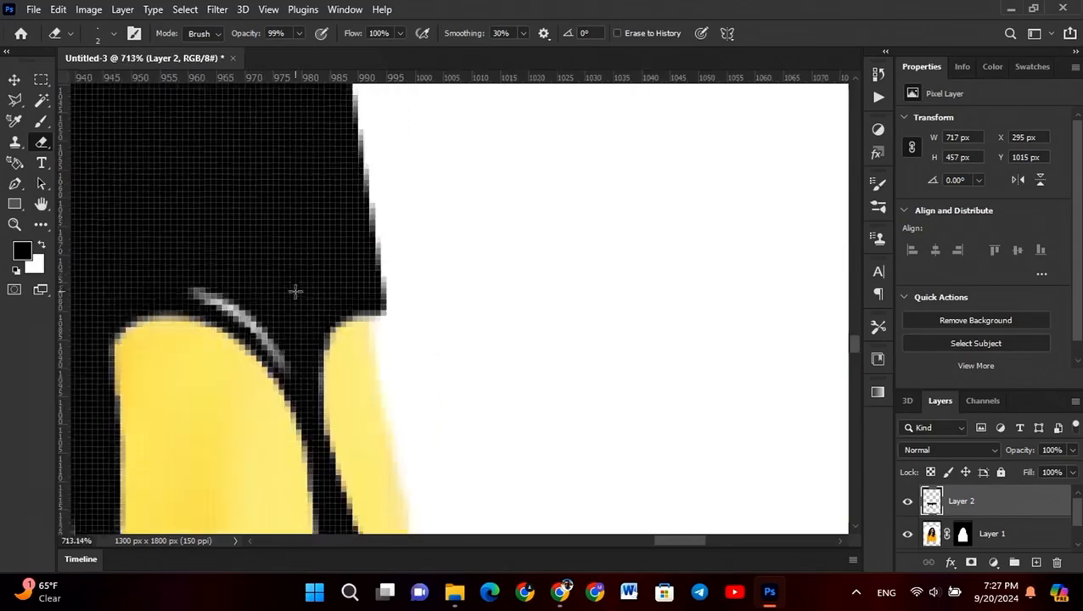
scroll(186, 228, up, 7)
mouse_move(470, 303)
mouse_down()
mouse_move(374, 236)
mouse_move(89, 222)
mouse_up()
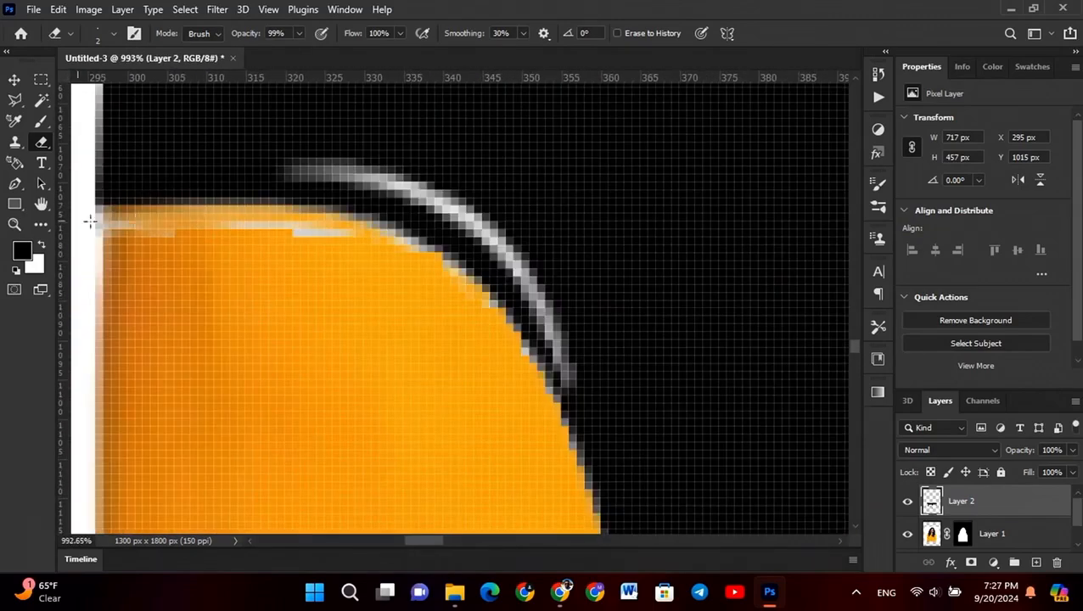
Erase the white fringe along the two arches between the first and second drips
scroll(297, 310, down, 4)
scroll(348, 300, up, 5)
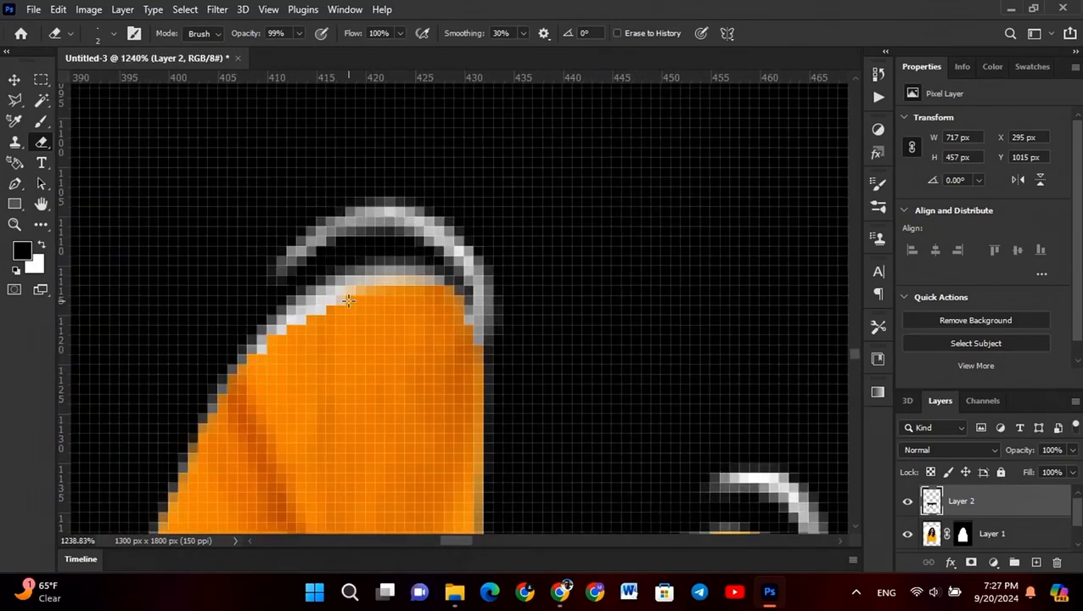
scroll(232, 280, down, 4)
scroll(374, 401, up, 5)
mouse_move(341, 414)
mouse_down()
mouse_move(279, 440)
mouse_move(424, 377)
mouse_up()
scroll(345, 455, down, 6)
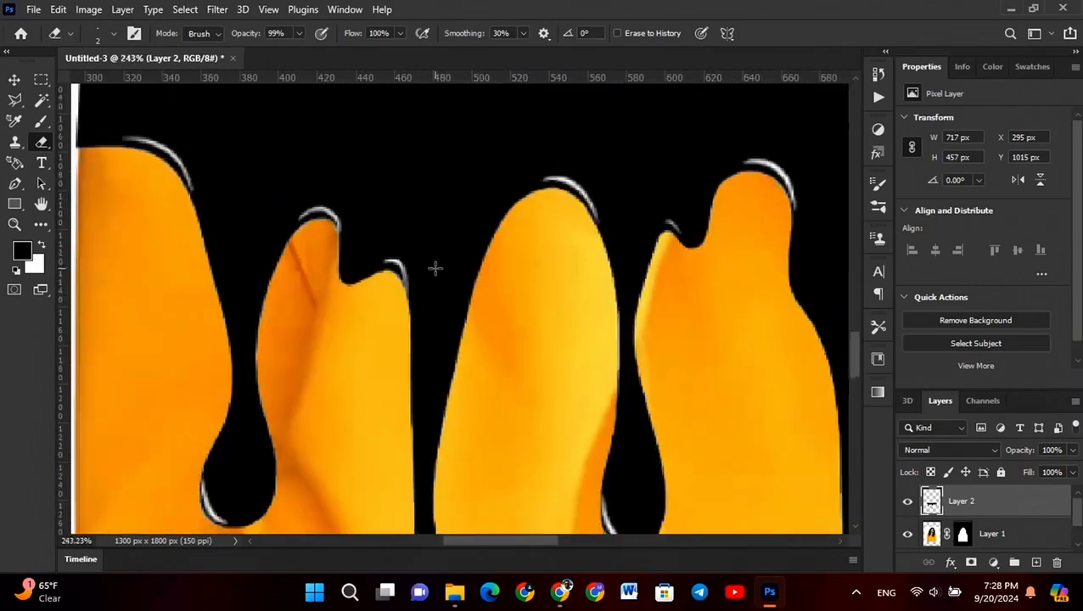
scroll(574, 170, down, 3)
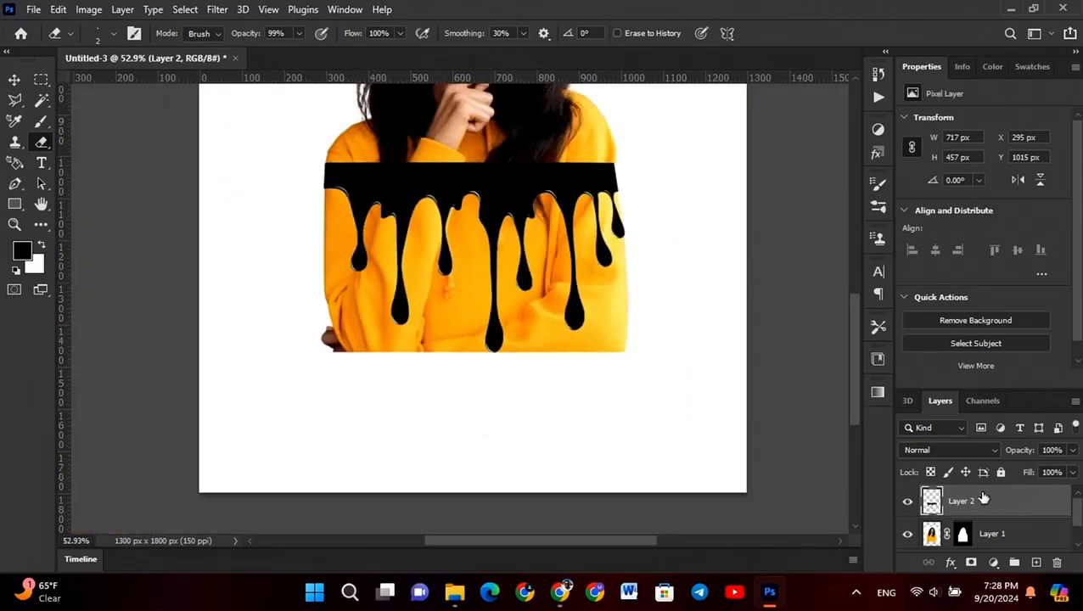
Load the drip shape on Layer 2 as a selection and invert it
right_click(931, 502)
click(923, 225)
scroll(465, 204, up, 3)
scroll(474, 204, down, 2)
click(184, 10)
click(204, 69)
scroll(191, 212, down, 1)
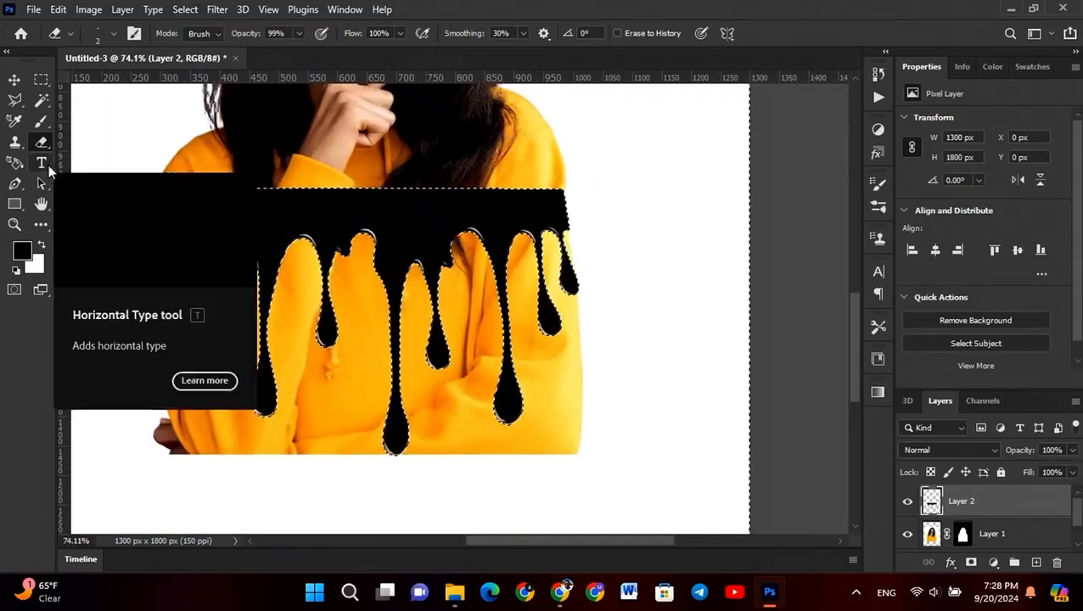
Target Layer 1's mask with the Brush tool and set a hard 301 px brush
click(39, 123)
click(963, 534)
right_click(39, 123)
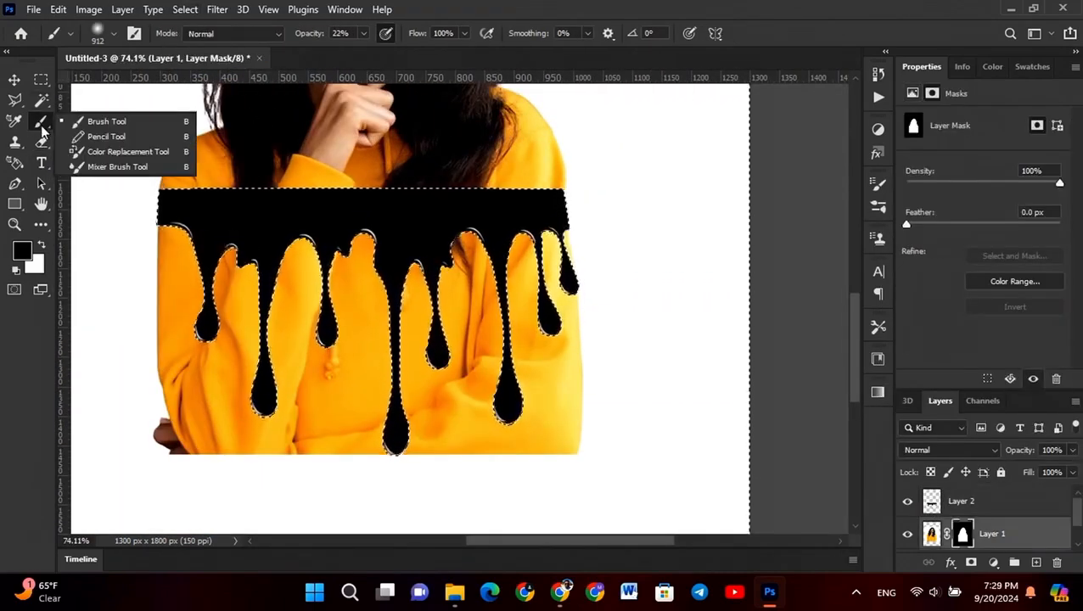
click(98, 33)
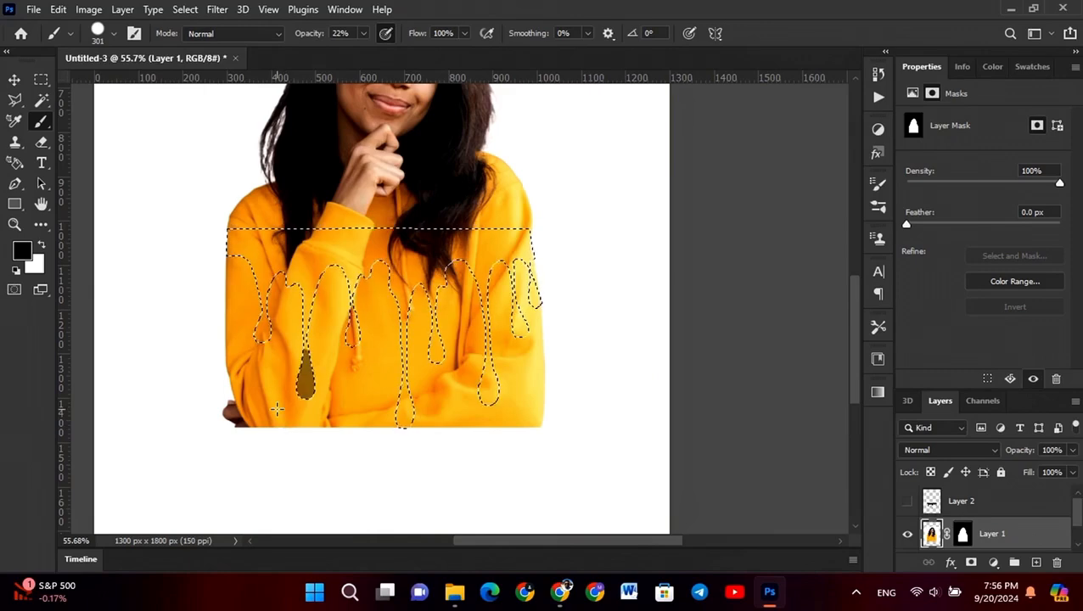
Undo the brush stroke on Layer 1's image, then invert the drip selection with Layer 1's mask targeted
key(ctrl+z)
click(964, 535)
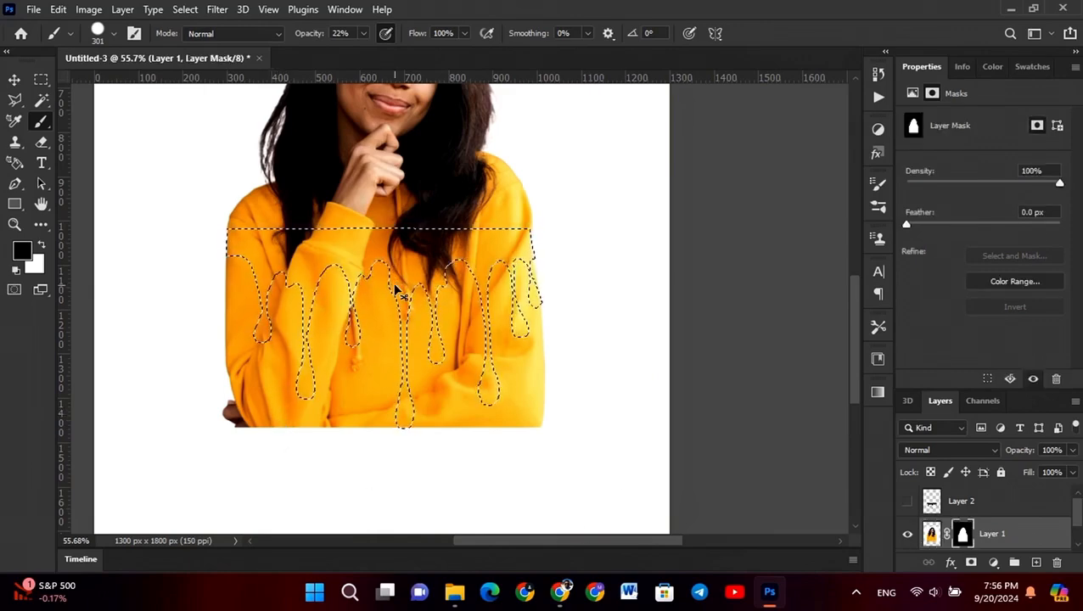
click(180, 10)
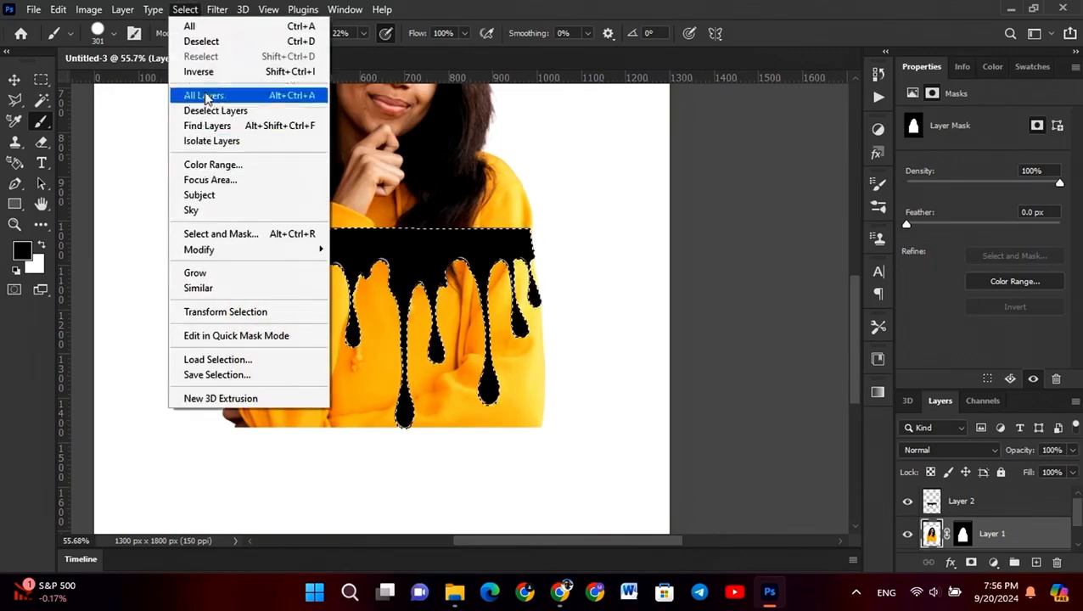
click(200, 73)
click(963, 534)
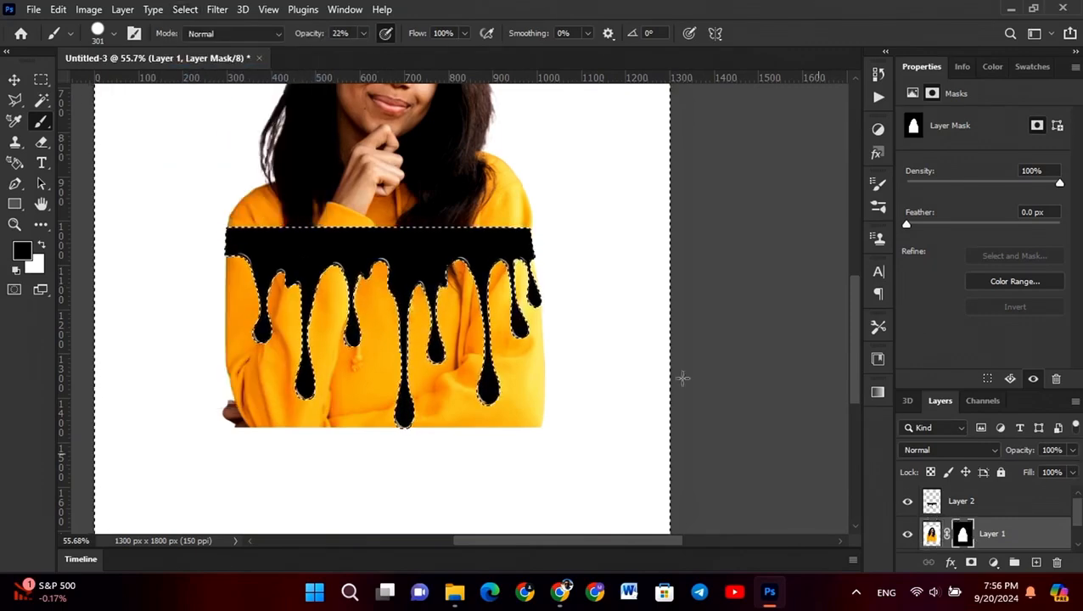
click(264, 402)
click(264, 403)
key(ctrl+z)
key(ctrl+z)
key(ctrl+z)
Hide Layer 2 and paint black on Layer 1's mask to conceal the hoodie around the three leftmost drips
click(907, 501)
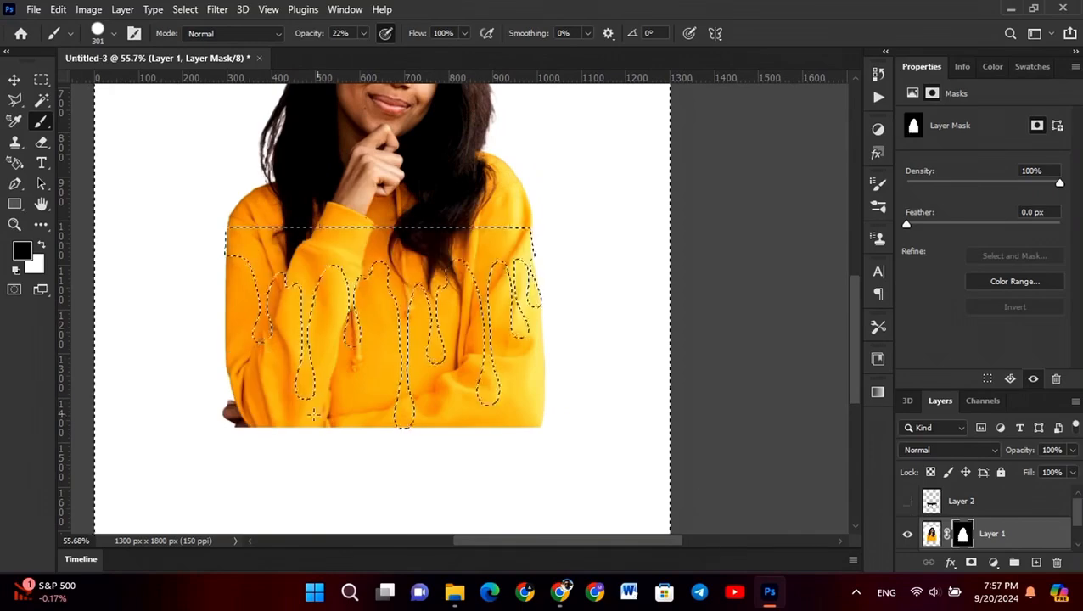
click(114, 34)
click(258, 405)
click(256, 406)
click(257, 406)
drag(257, 340, 339, 366)
Paint black on Layer 1's mask to conceal the hoodie's left edge and the area around the central and right drips
alt+right_click(238, 312)
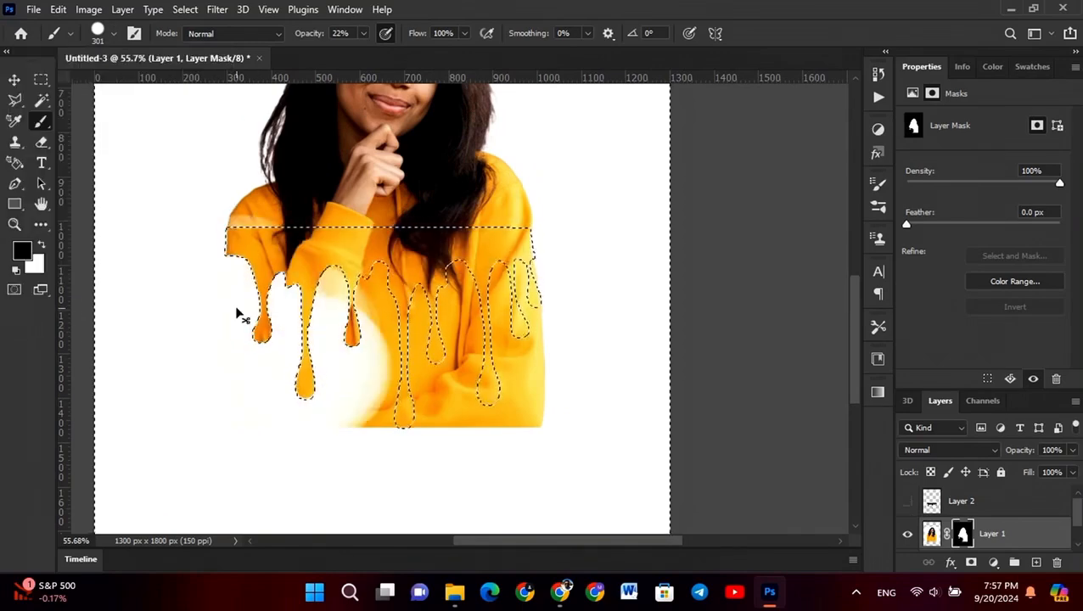
drag(242, 314, 280, 339)
mouse_move(344, 388)
mouse_down()
mouse_move(457, 397)
mouse_move(525, 373)
mouse_up()
Reduce the brush size and paint away the hoodie remnants left in the arches between the drips
alt+right_click(458, 355)
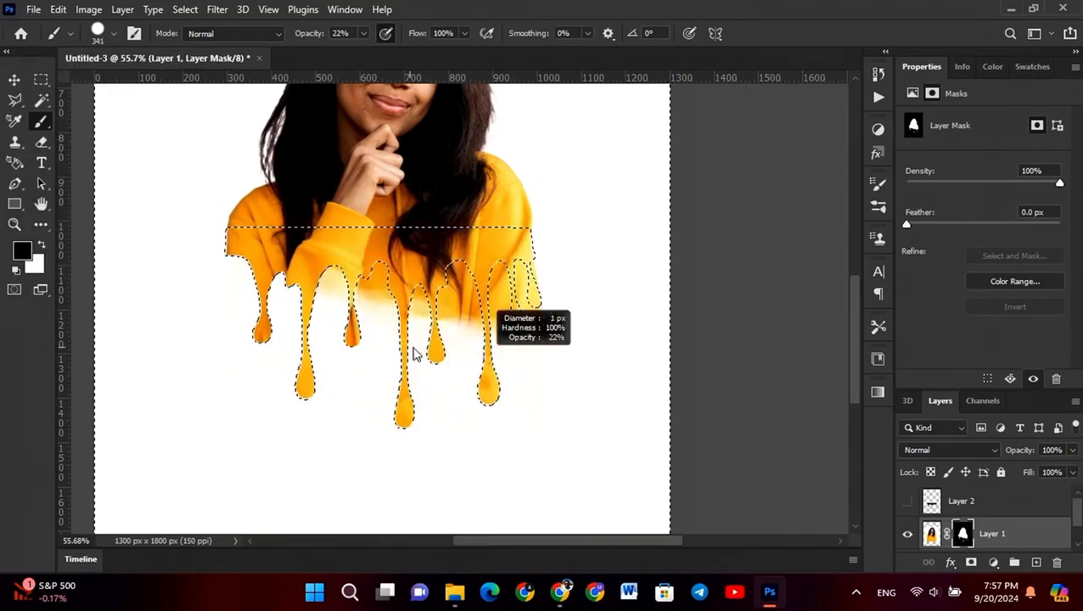
scroll(423, 273, up, 5)
mouse_move(279, 331)
mouse_down()
mouse_move(612, 368)
mouse_move(595, 288)
mouse_move(580, 279)
mouse_move(476, 333)
mouse_move(474, 283)
mouse_move(568, 314)
mouse_up()
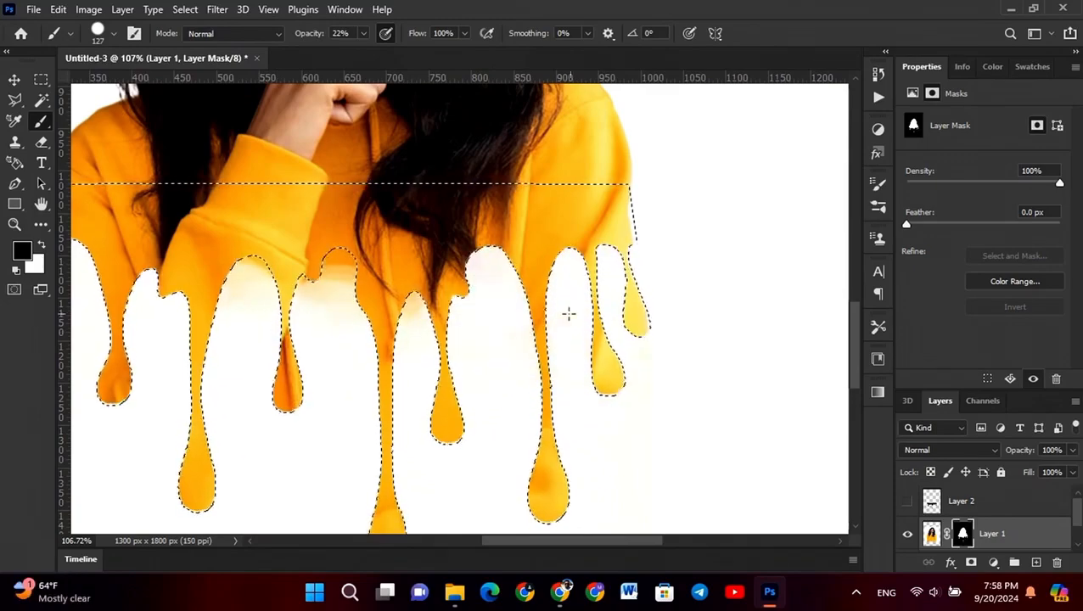
drag(340, 289, 239, 282)
scroll(373, 208, down, 1)
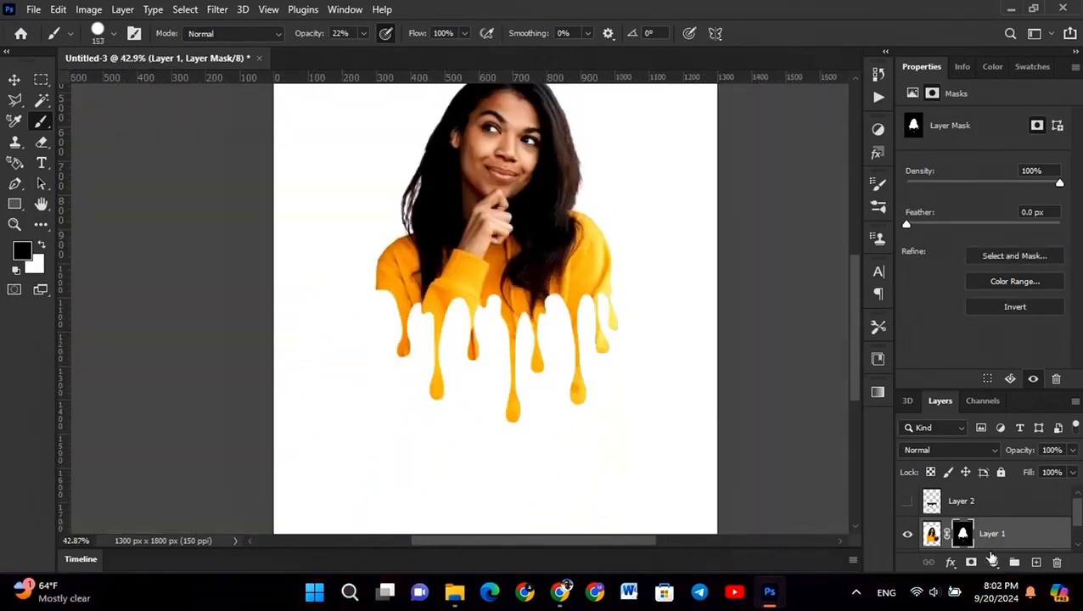
Add a gradient fill layer directly above the Background layer
scroll(967, 523, down, 1)
click(952, 536)
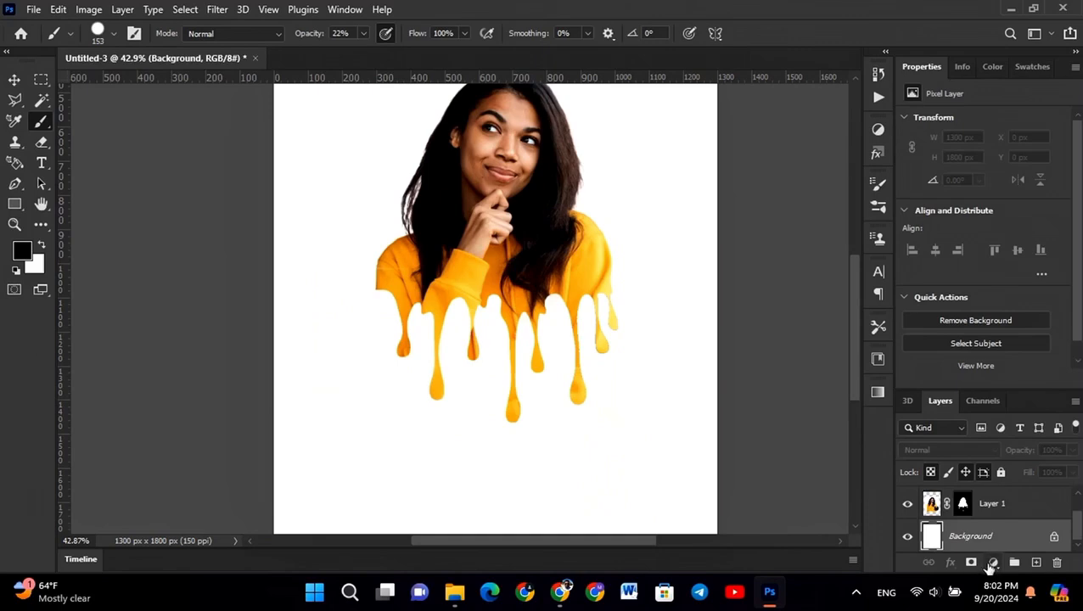
click(991, 563)
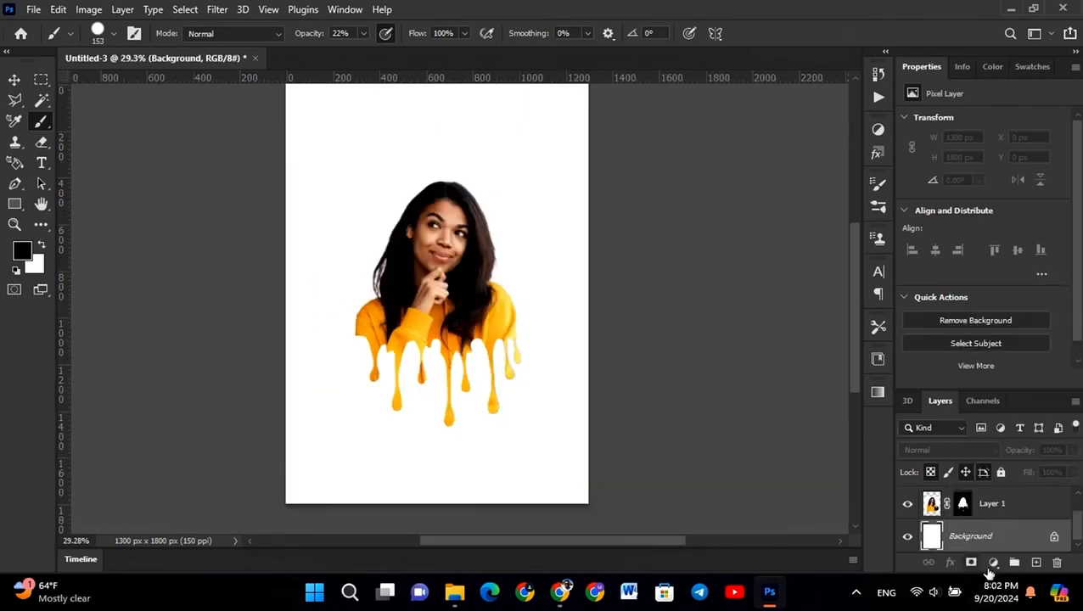
click(992, 564)
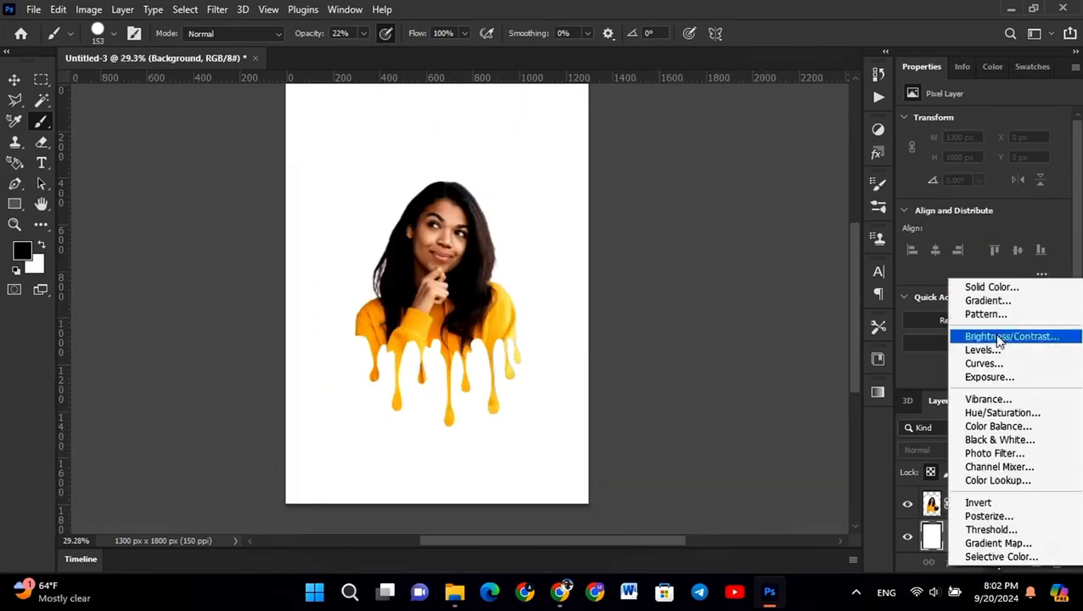
click(993, 299)
Apply the black-to-white Basics preset to the gradient fill and set its starting stop to dark brown
click(836, 167)
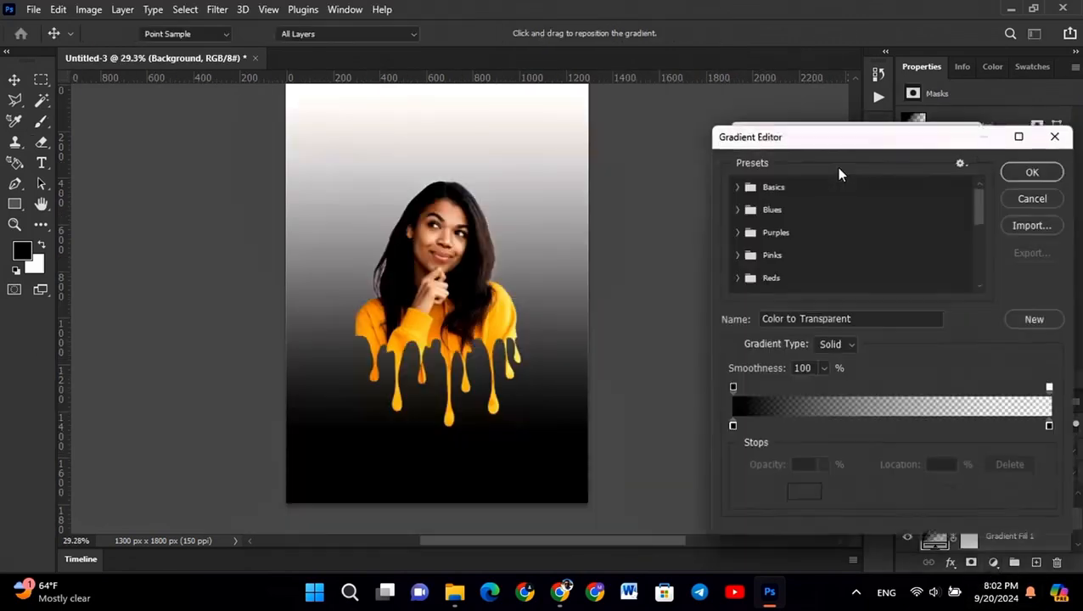
click(737, 187)
click(807, 208)
click(732, 427)
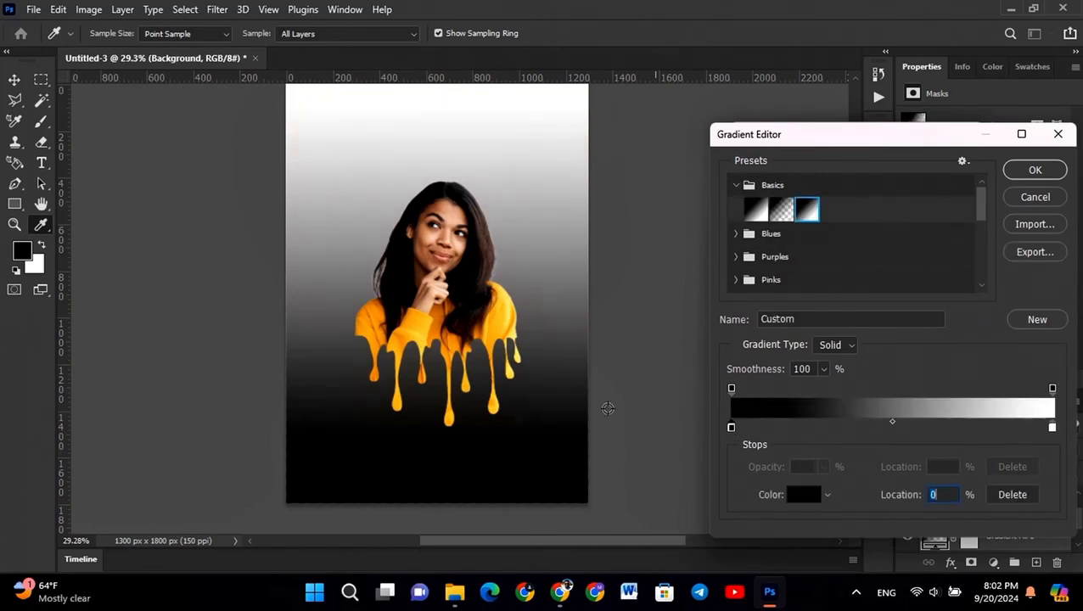
click(382, 317)
click(804, 494)
click(809, 366)
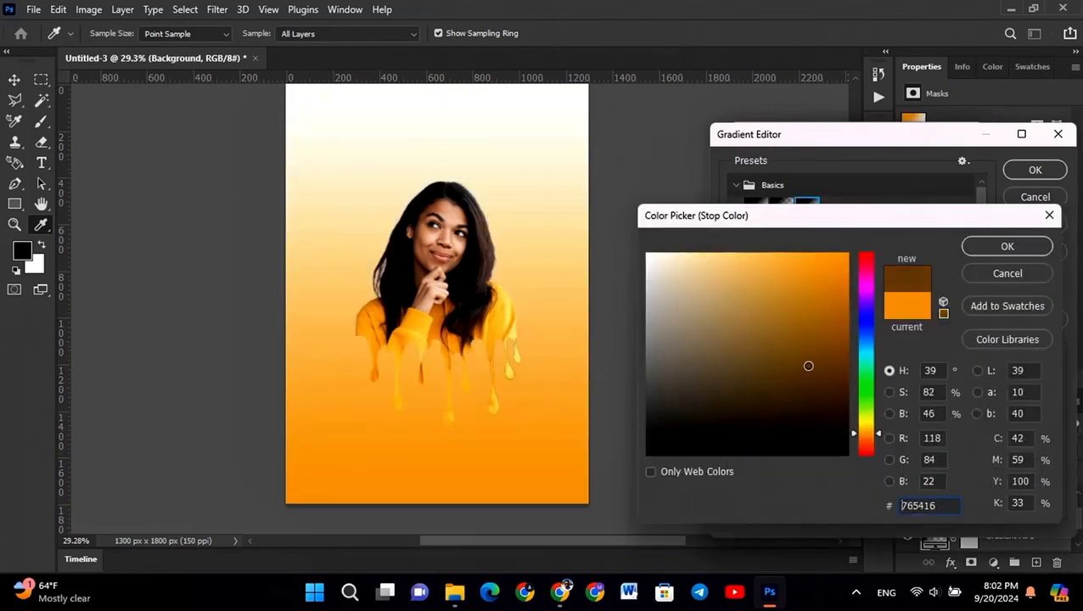
click(798, 354)
click(1007, 247)
Set the gradient's end stop at 100% to light gold #eed27d and apply the gradient fill
click(1053, 429)
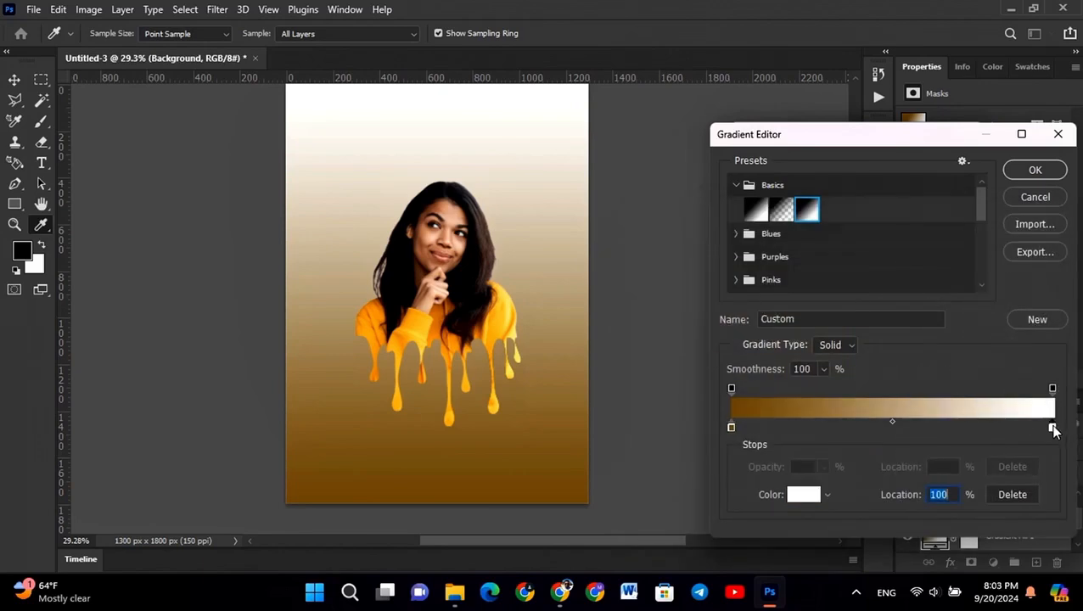
click(454, 377)
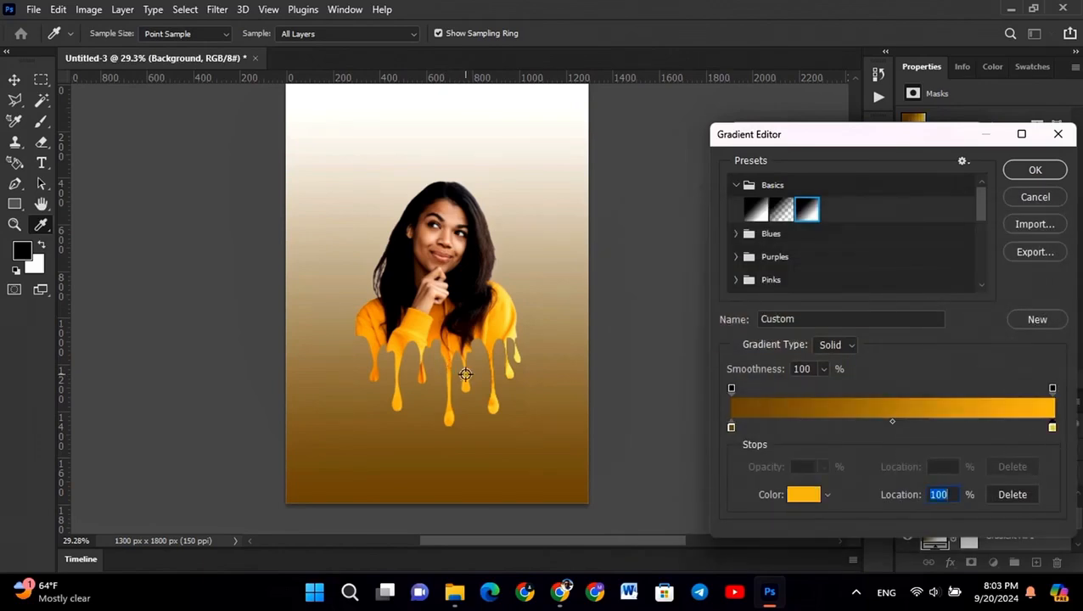
click(490, 299)
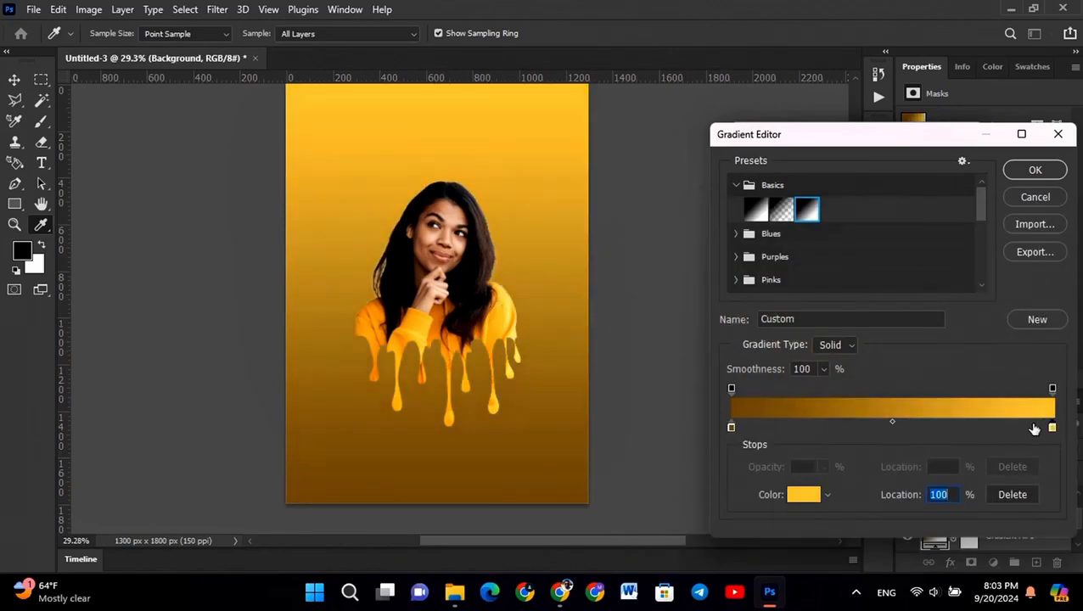
click(803, 499)
click(750, 280)
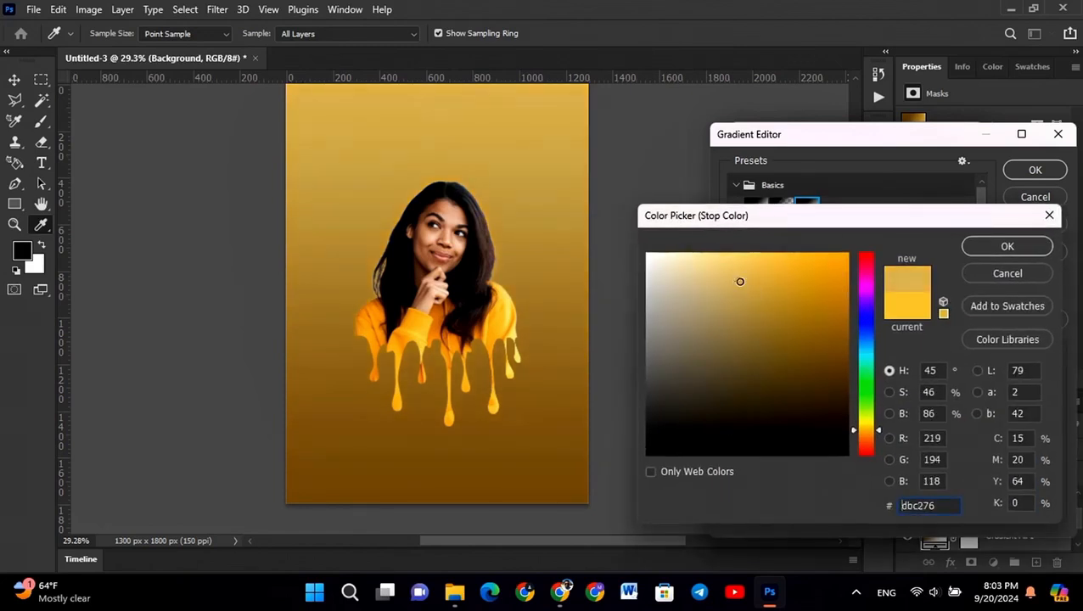
mouse_move(740, 281)
mouse_down()
mouse_move(738, 269)
mouse_move(753, 286)
mouse_move(755, 275)
mouse_move(743, 267)
mouse_up()
click(759, 267)
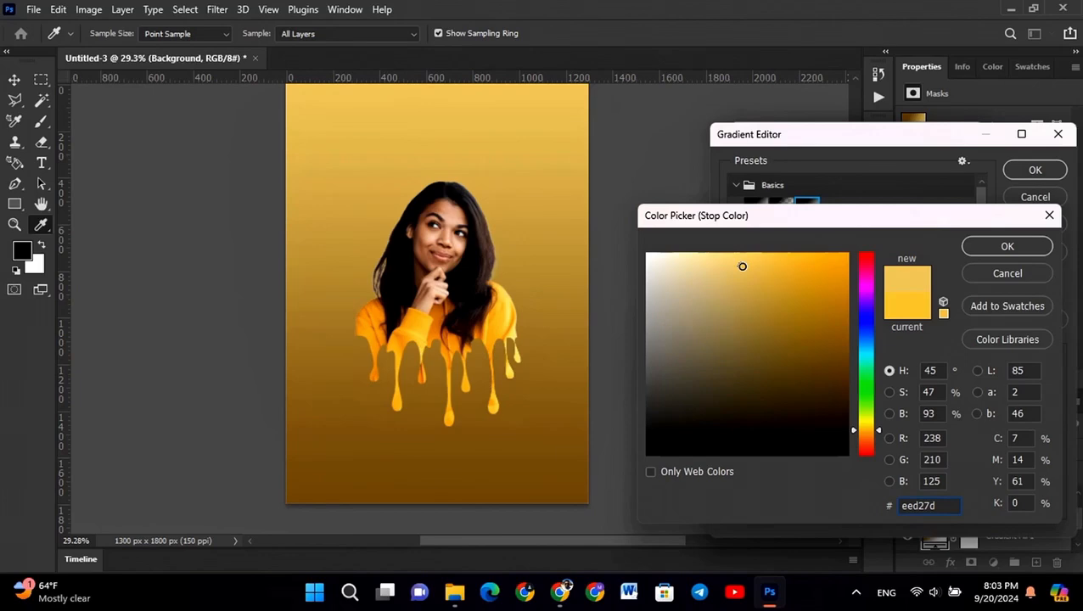
click(1008, 246)
click(1035, 170)
click(950, 164)
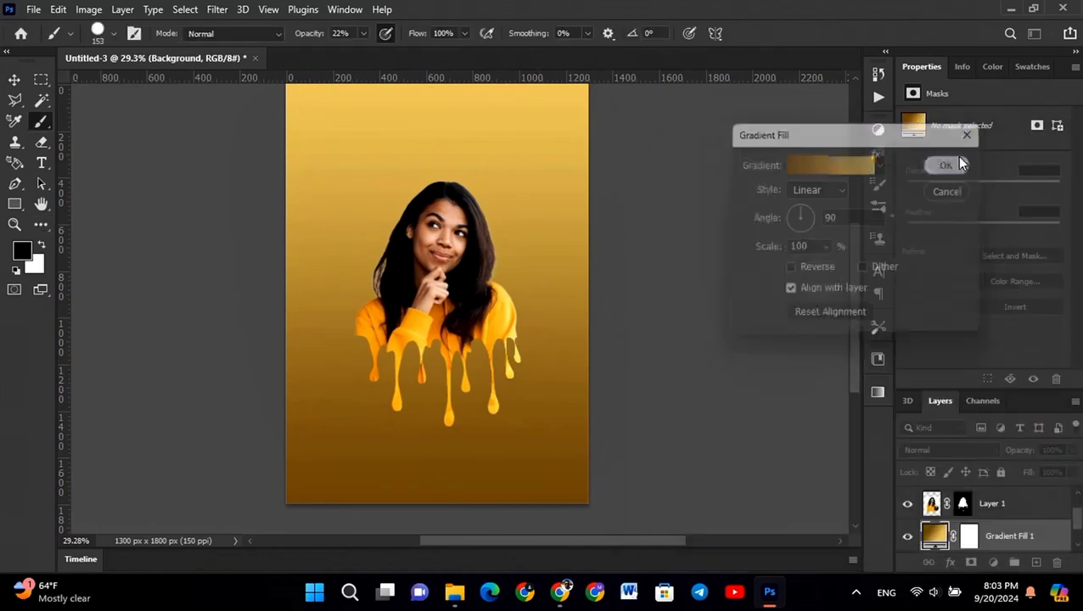
Edit the gradient fill again and set its starting stop at 0% to a darker brown
double_click(935, 535)
click(824, 166)
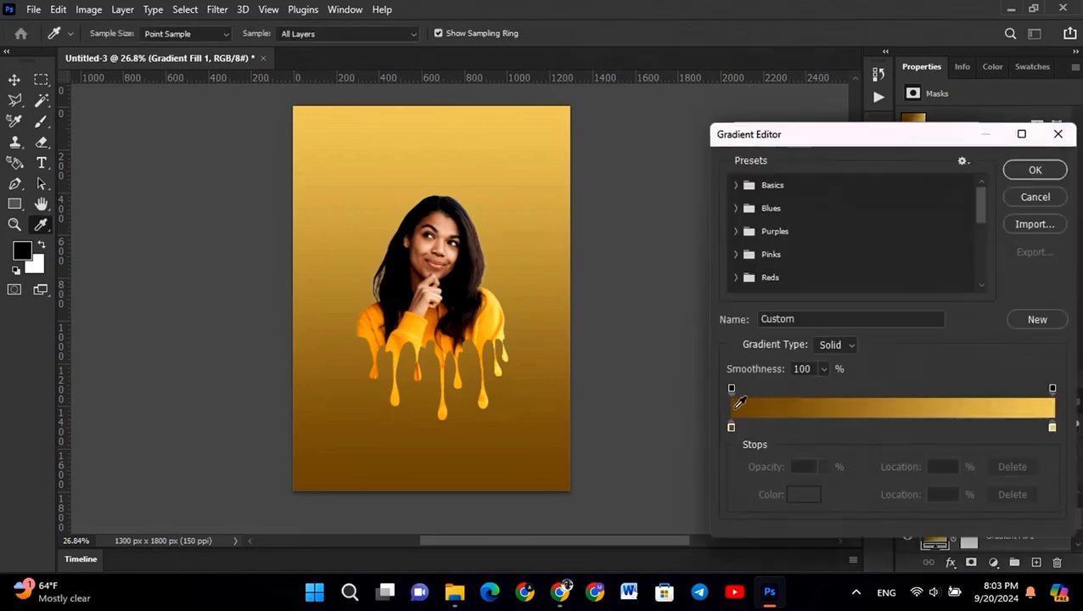
click(731, 427)
click(798, 494)
text(6f511a)
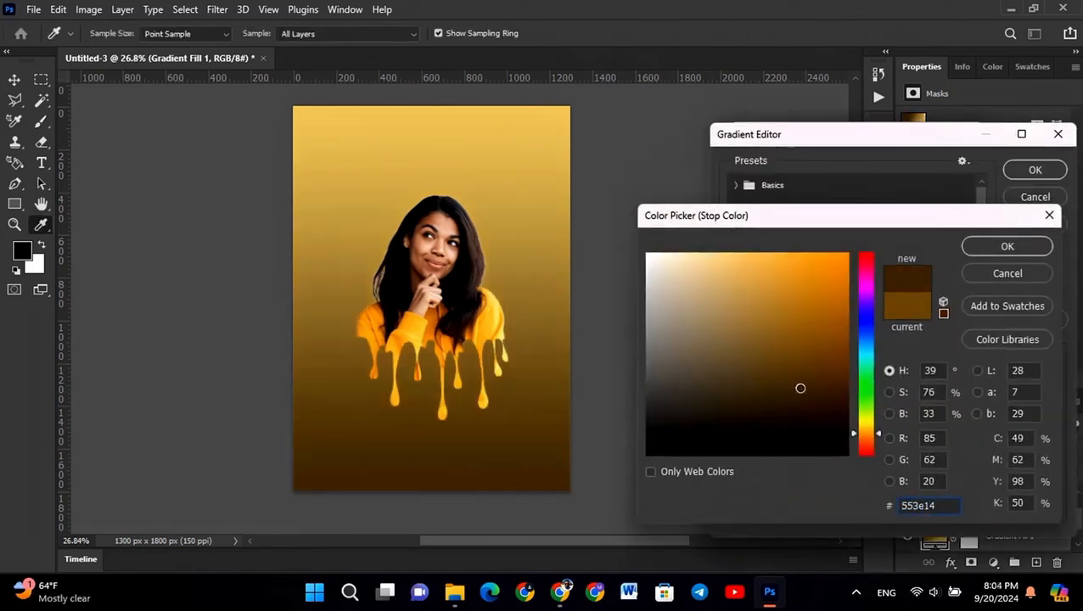
drag(802, 370, 802, 379)
click(990, 246)
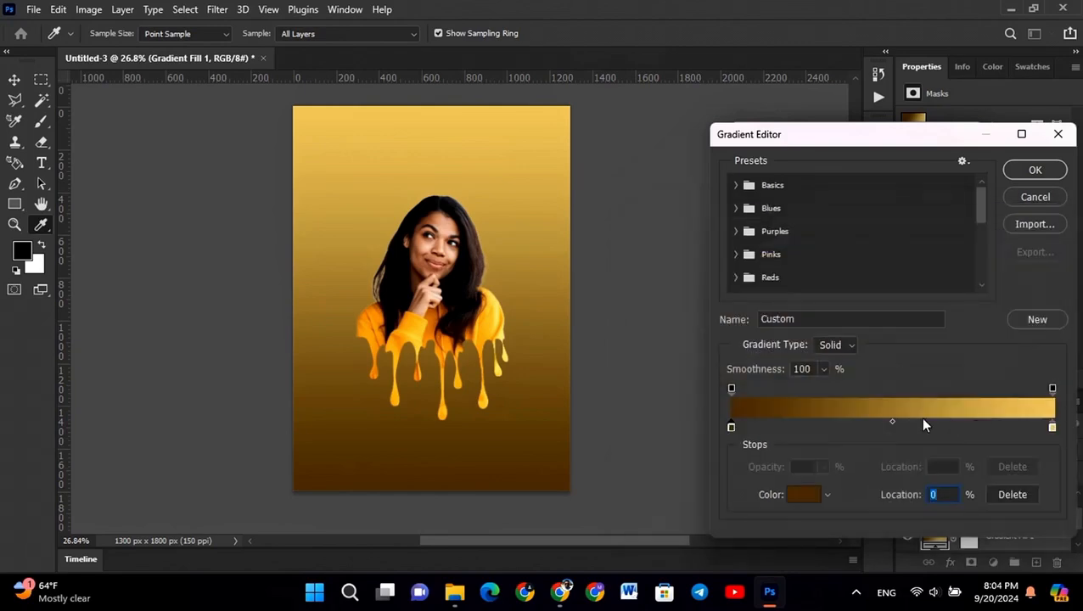
Move the gradient's colour midpoint to 56% and apply the gradient fill
drag(893, 422, 913, 419)
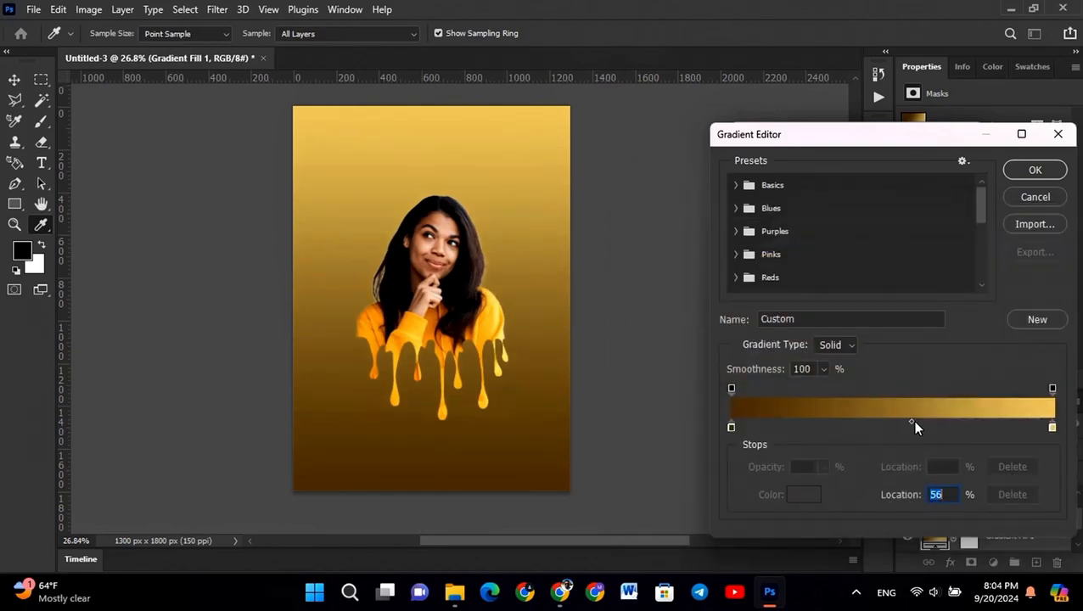
click(1035, 169)
click(945, 164)
key(b)
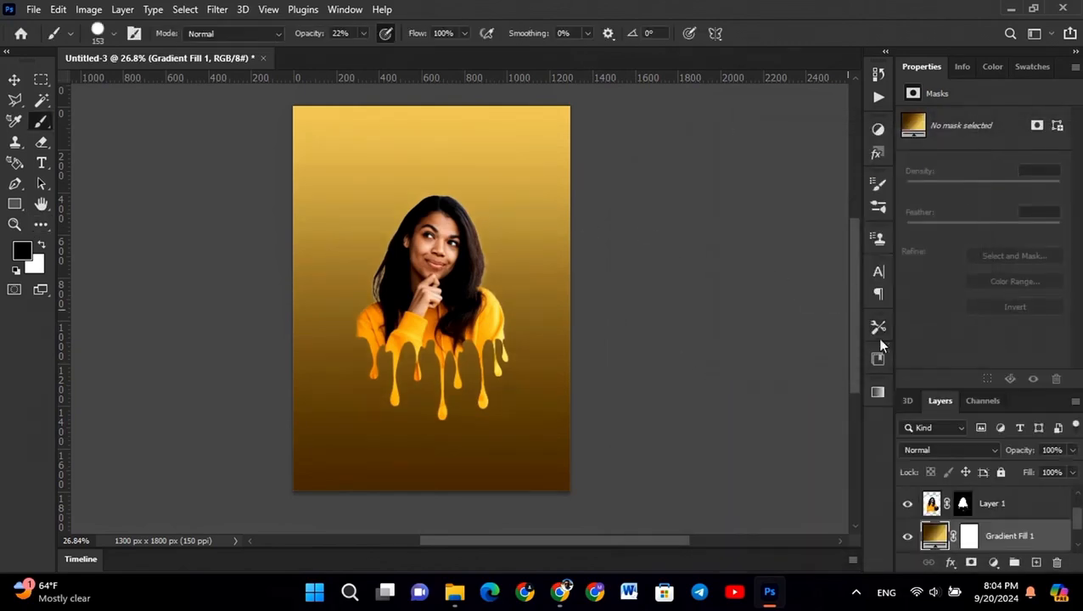
Edit the gradient fill again, set its end stop at 100% to the darker gold #d4b968, and apply it
double_click(941, 533)
click(849, 148)
click(1053, 428)
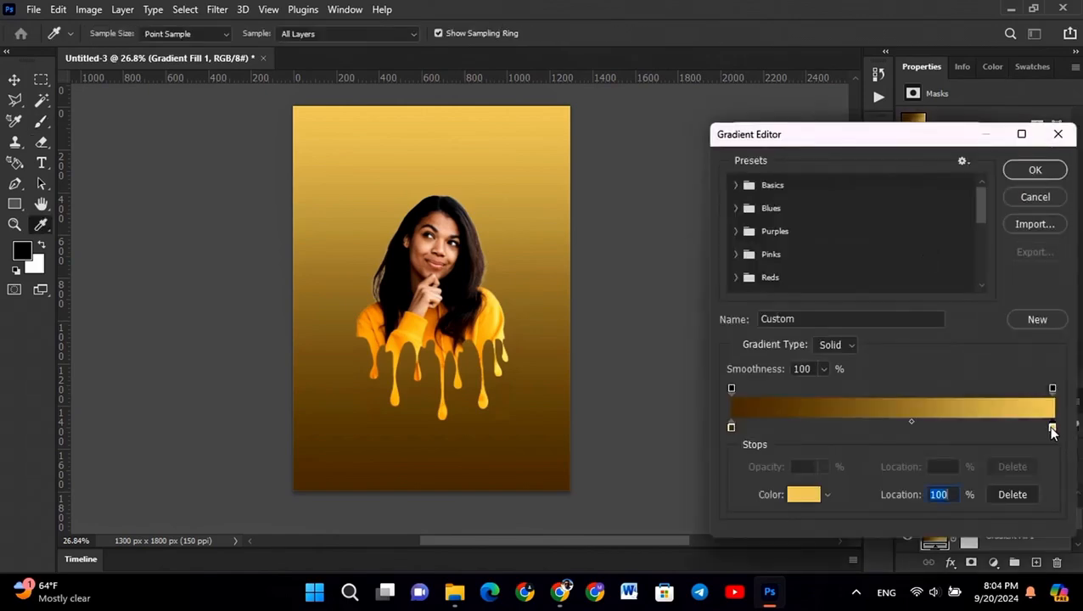
click(809, 496)
click(750, 287)
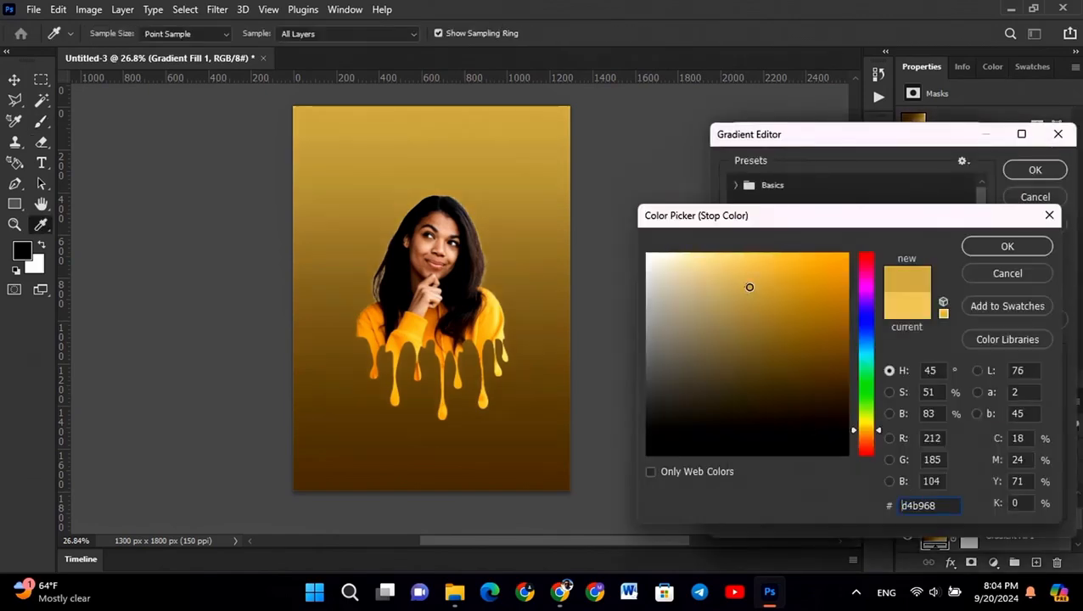
click(1008, 245)
click(1035, 170)
click(944, 161)
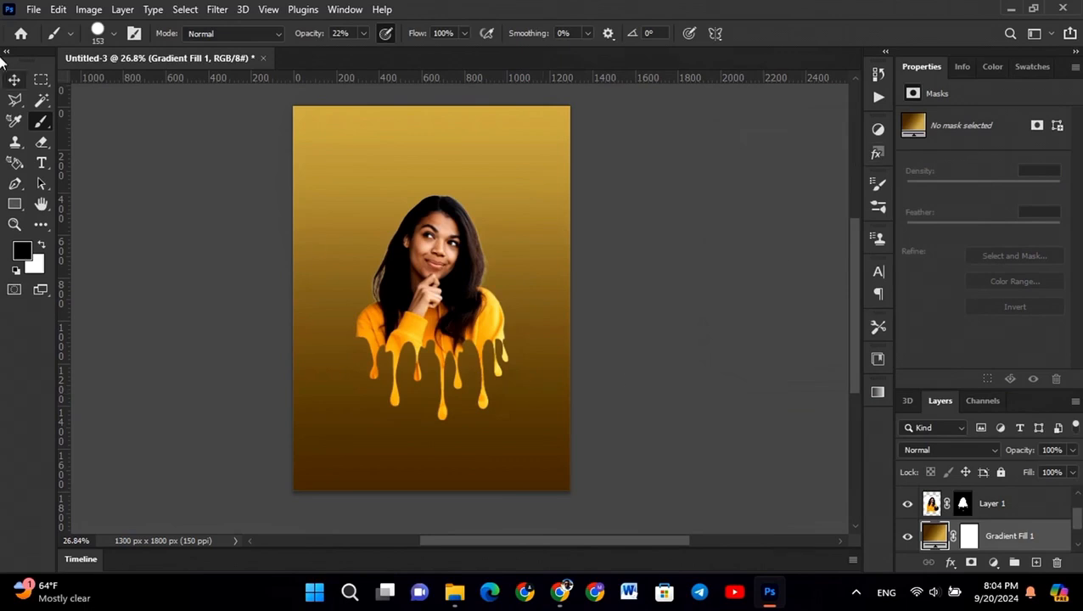
Move the dripping portrait up in the canvas and scale it to about 106%
click(15, 79)
drag(443, 321, 437, 287)
key(ctrl+t)
drag(432, 154, 431, 134)
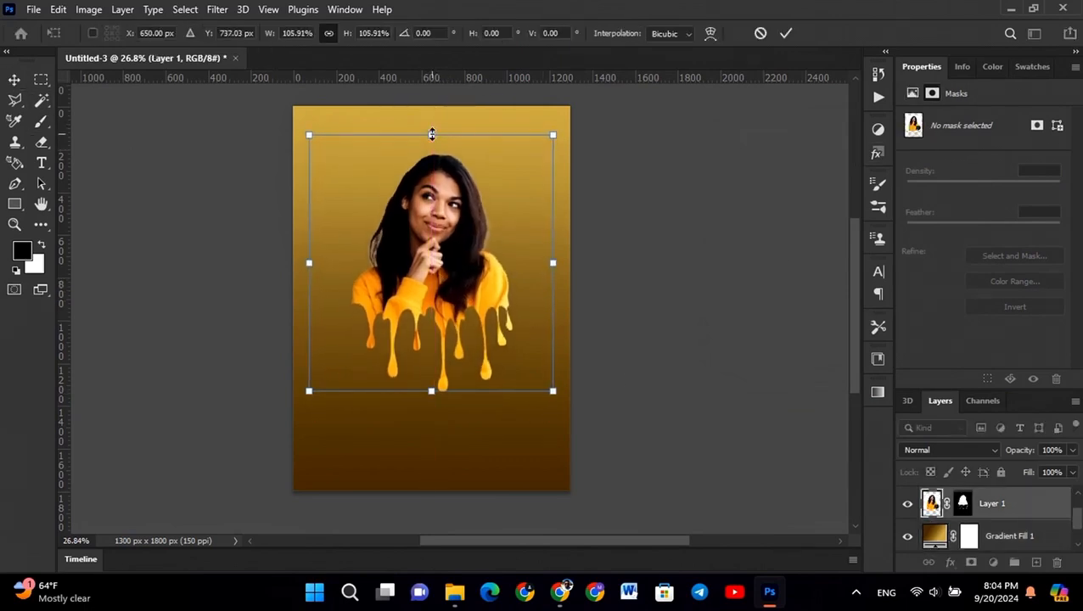
key(Return)
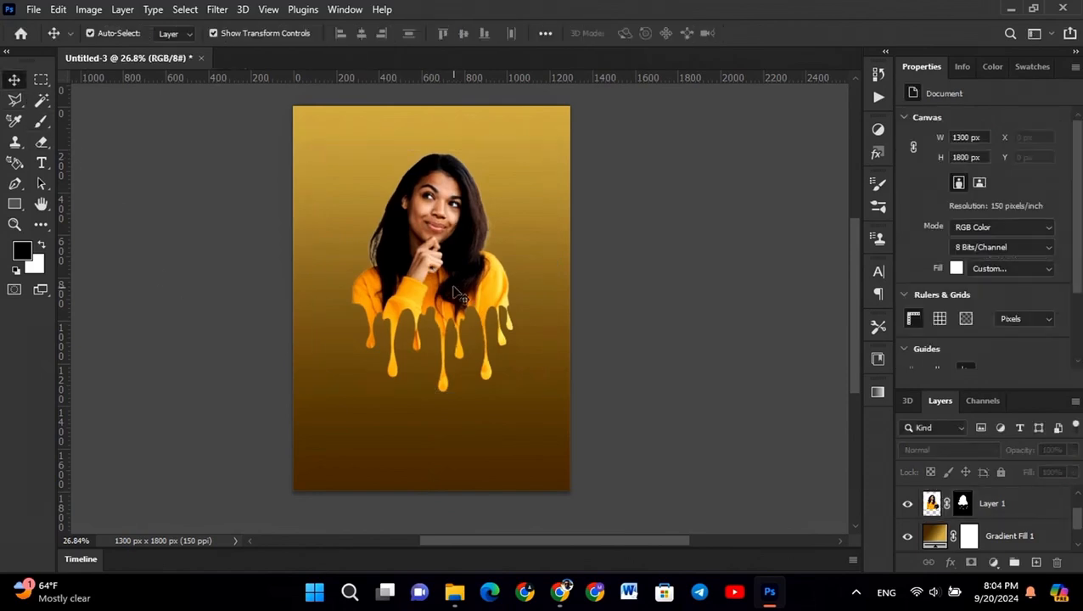
Reposition the portrait layer so it is horizontally centred at about X 75 px, Y 116 px, and deselect it
scroll(425, 280, up, 1)
scroll(420, 274, up, 1)
drag(420, 281, 447, 315)
scroll(425, 291, down, 2)
click(518, 228)
scroll(505, 276, up, 5)
scroll(440, 237, down, 3)
scroll(431, 264, down, 1)
scroll(430, 284, up, 3)
scroll(450, 289, down, 2)
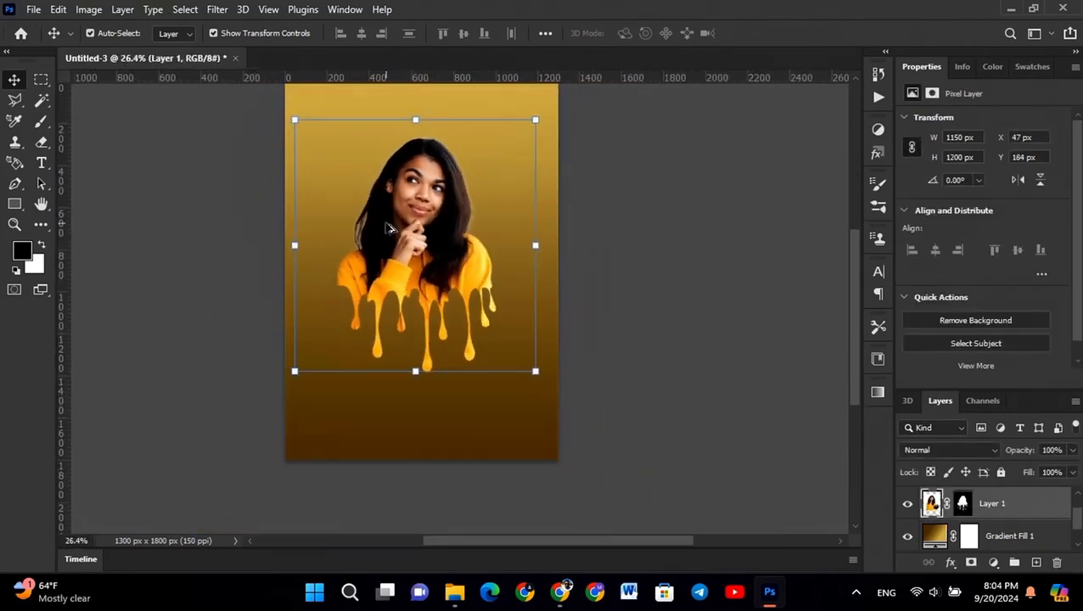
drag(452, 264, 443, 248)
scroll(443, 248, down, 2)
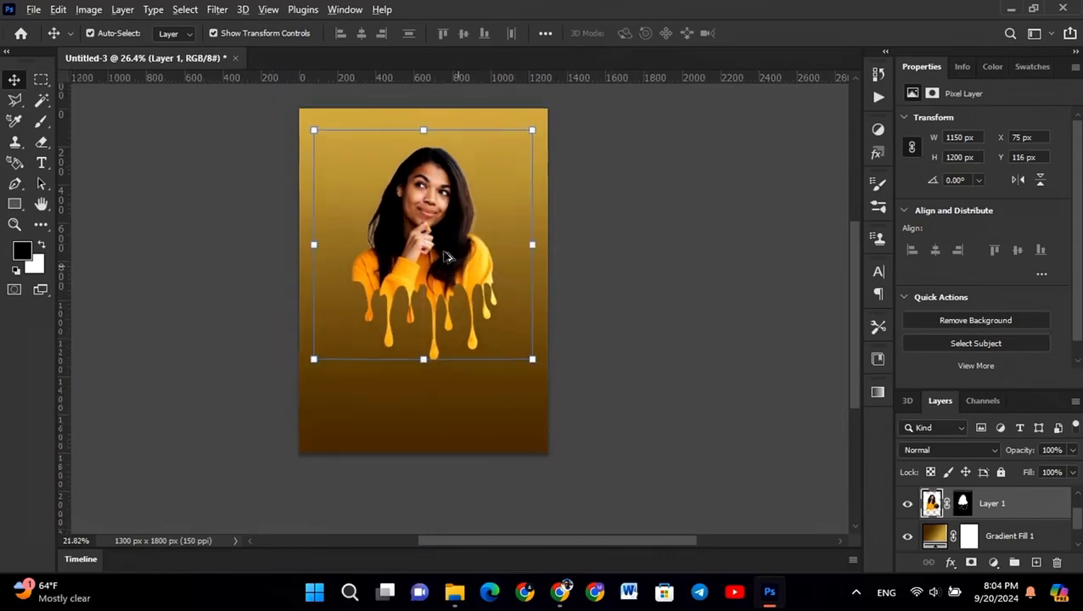
click(491, 304)
scroll(431, 268, up, 1)
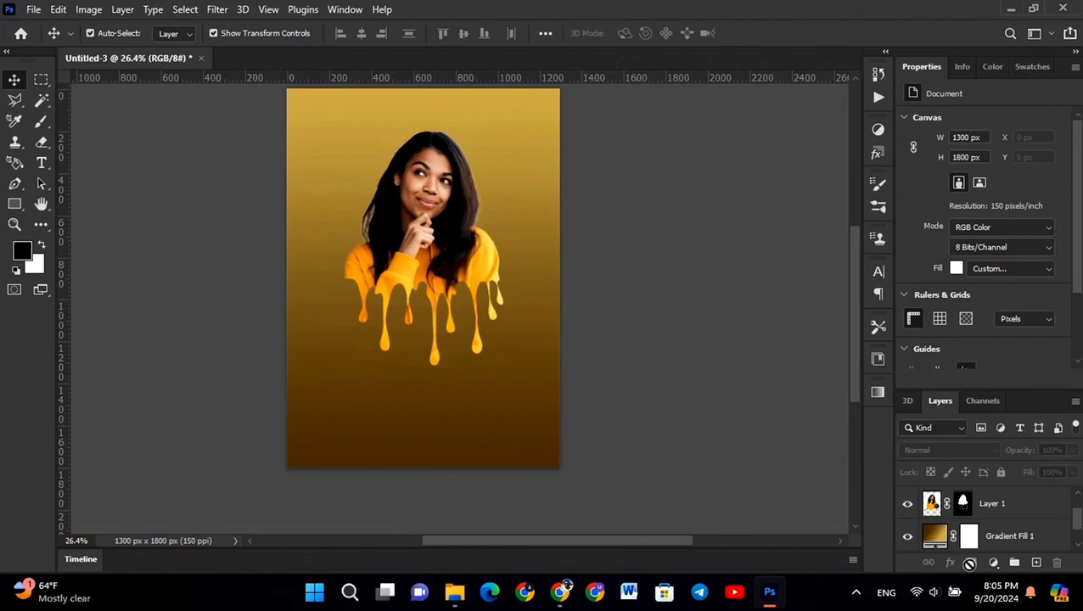
Add an empty layer directly above the gradient fill and set the Brush tool to a soft round tip of 577 px
click(1036, 563)
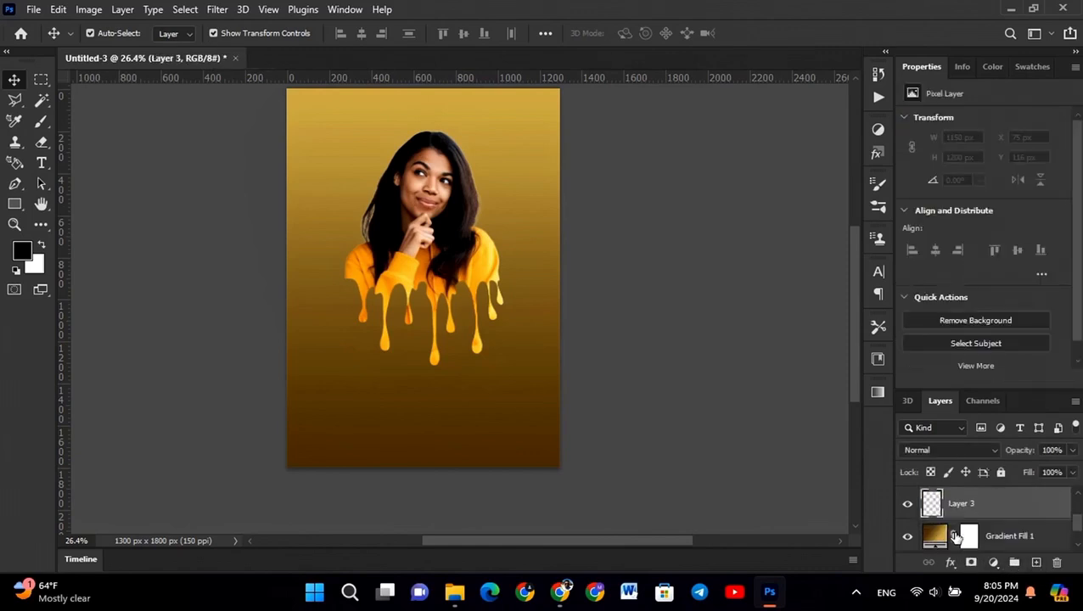
click(42, 125)
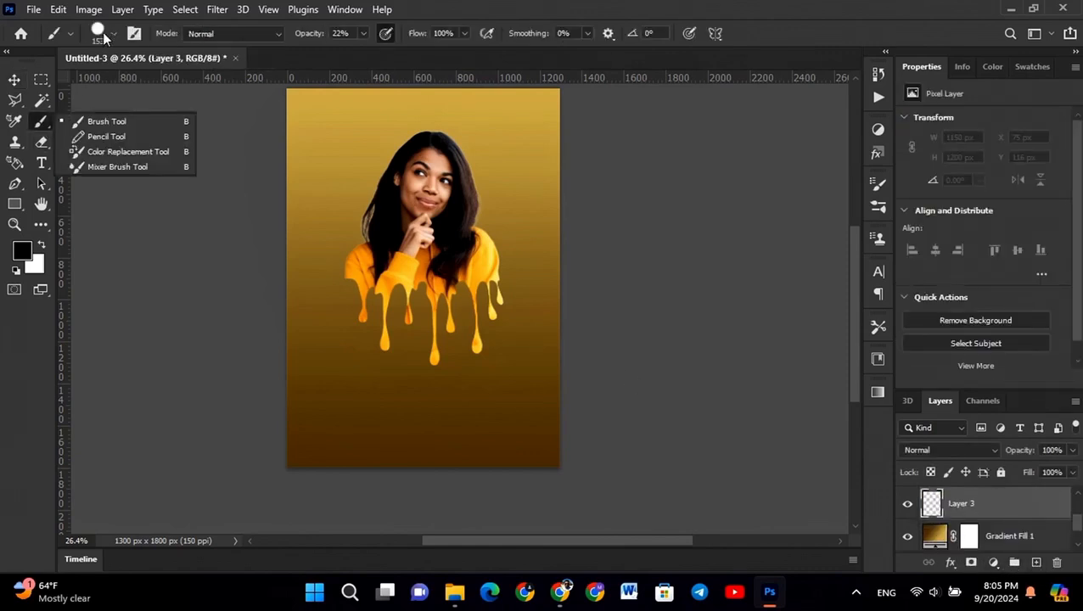
click(113, 33)
click(82, 179)
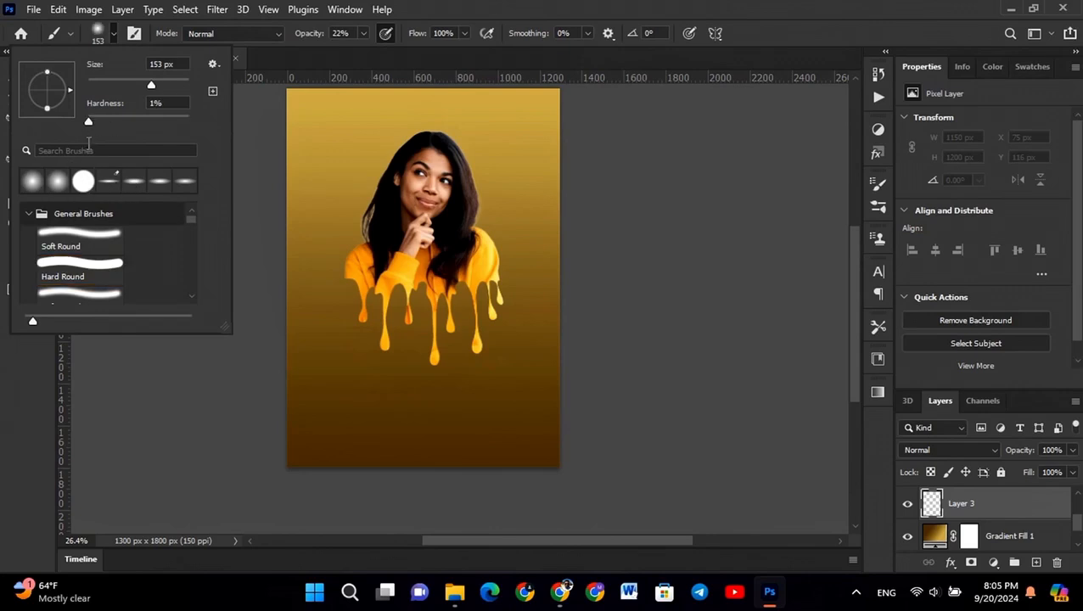
drag(87, 121, 100, 121)
key(Return)
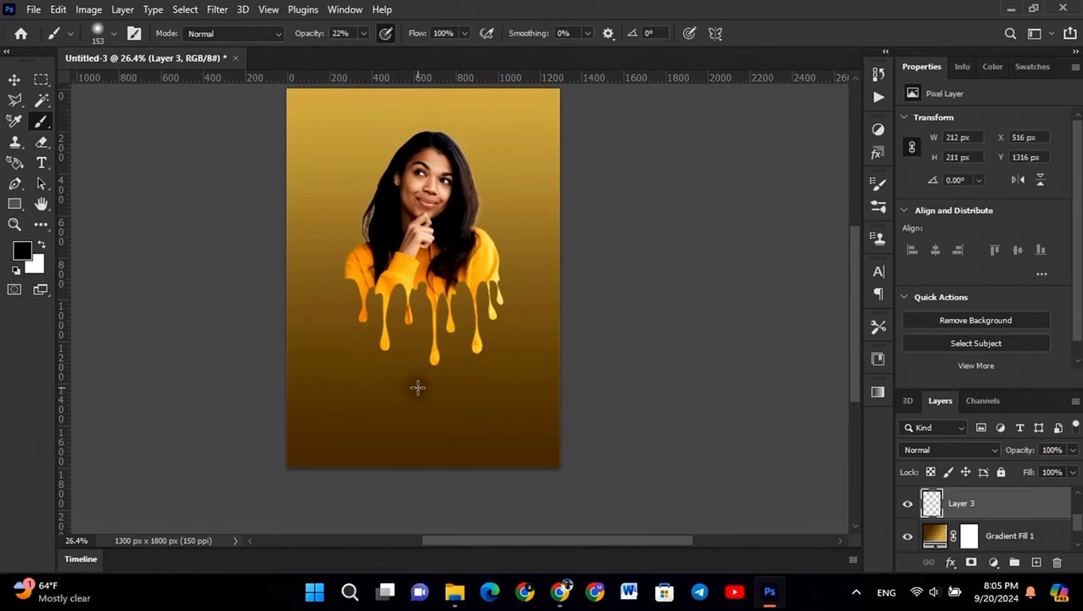
drag(418, 389, 461, 395)
click(419, 390)
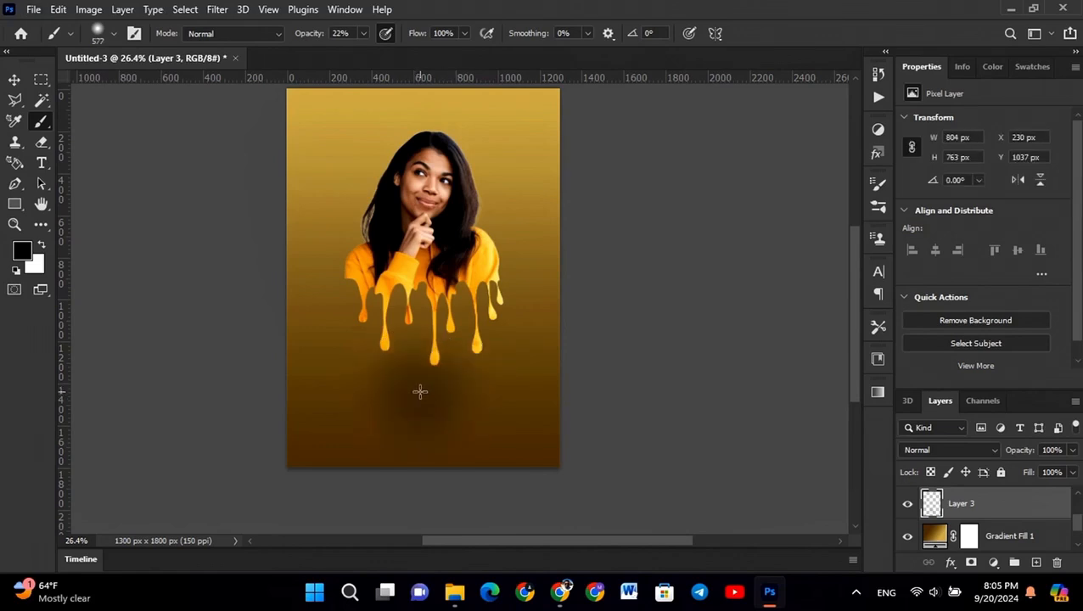
click(419, 391)
click(420, 392)
key(ctrl+z)
key(ctrl+z)
key(ctrl+z)
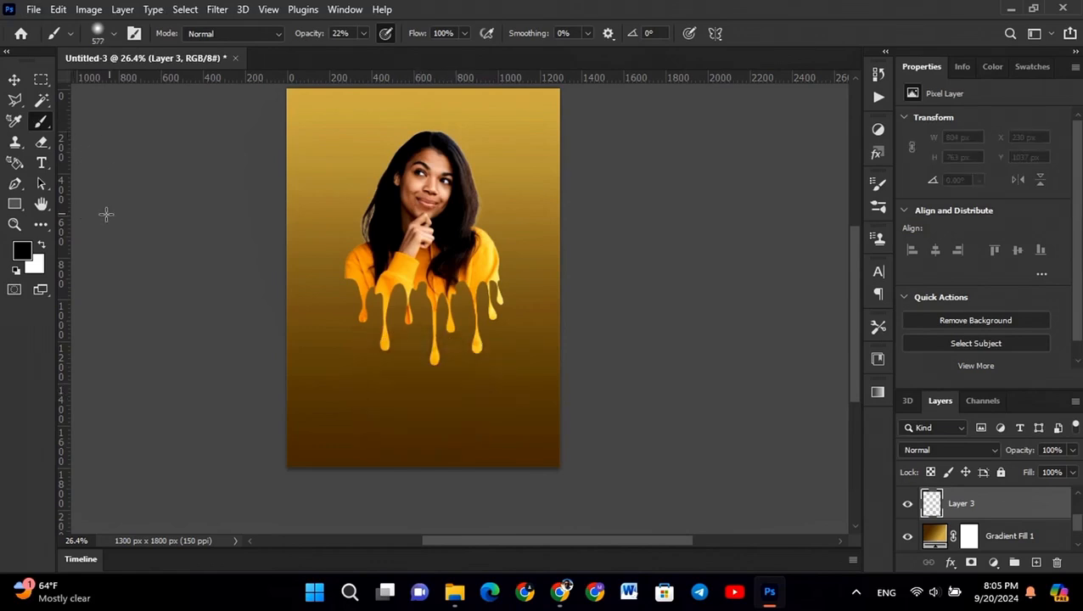
Set the foreground colour to a near-black shade and paint a soft spot about 821 by 740 px below the drips
click(21, 243)
drag(730, 383, 752, 365)
click(406, 408)
drag(795, 397, 788, 421)
click(1007, 246)
drag(432, 397, 424, 393)
Transform the dark spot into a flat shadow at about 144% width and 28% height, placed just below the drips
key(v)
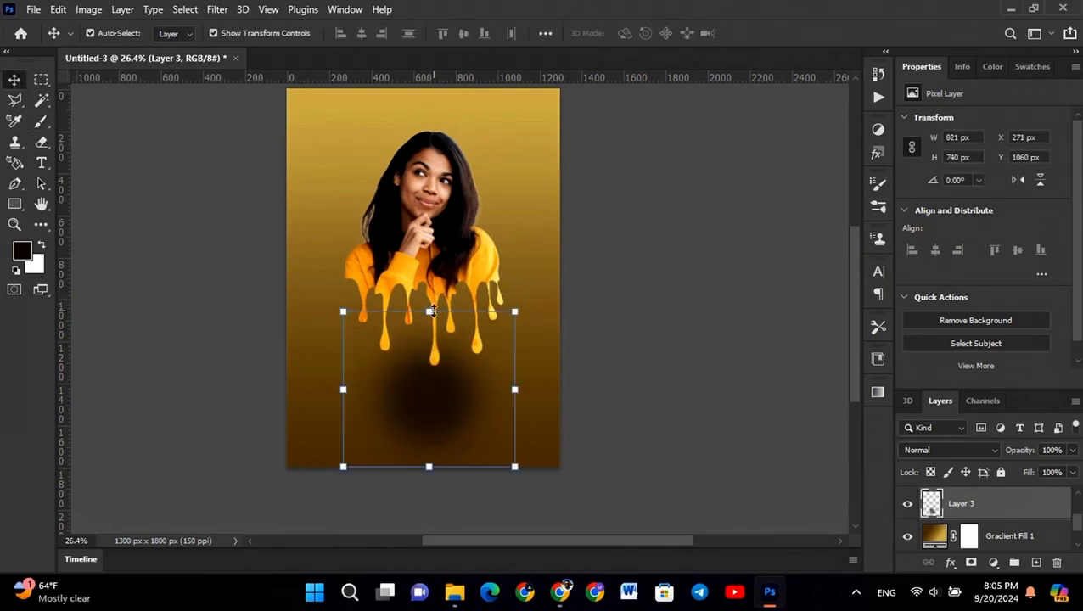
drag(433, 311, 431, 395)
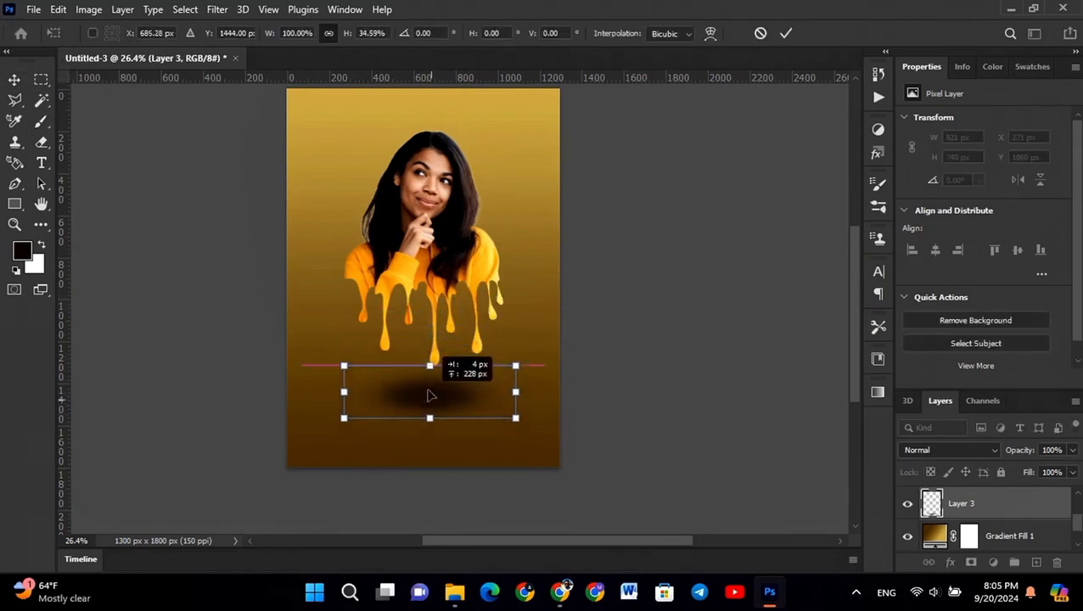
drag(344, 391, 287, 391)
drag(517, 391, 559, 391)
drag(423, 418, 423, 406)
drag(560, 383, 544, 383)
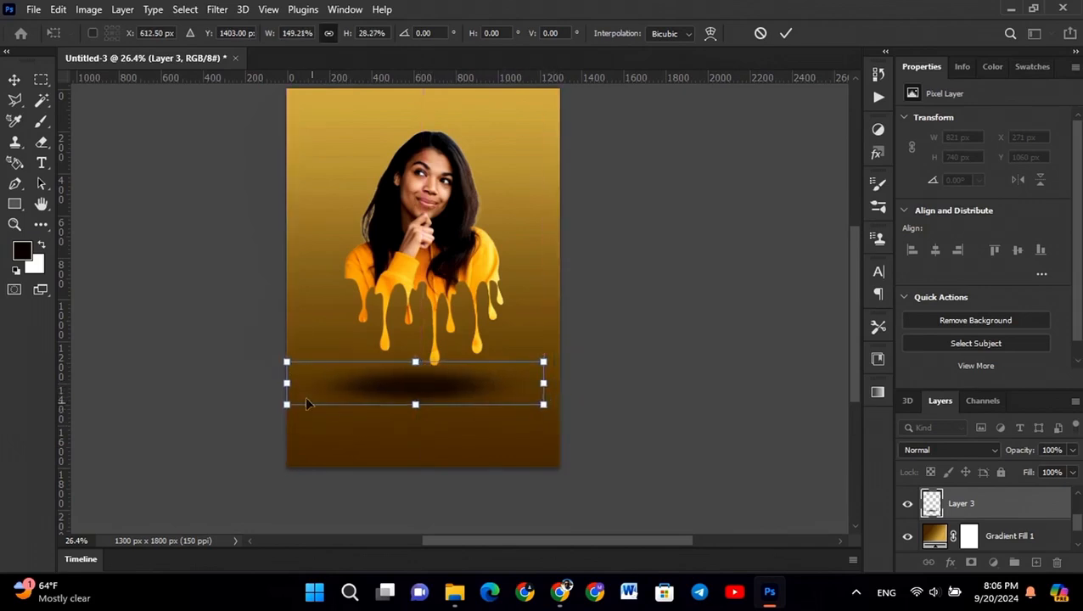
drag(287, 383, 296, 383)
drag(439, 383, 439, 395)
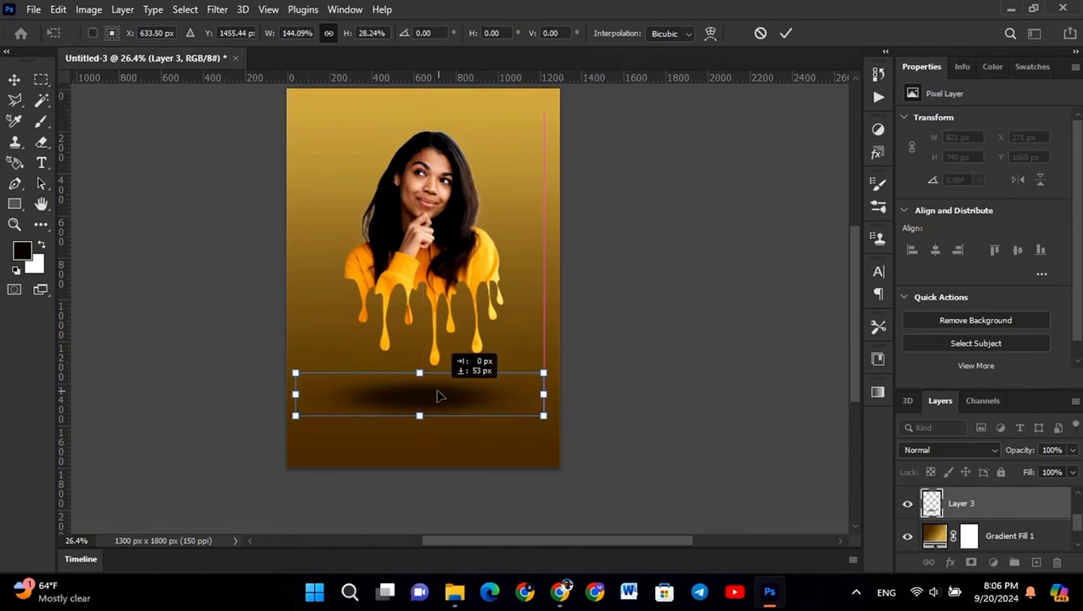
Warp the shadow by pulling its upper corners inward and up and its lower corners slightly down, and apply it
right_click(394, 393)
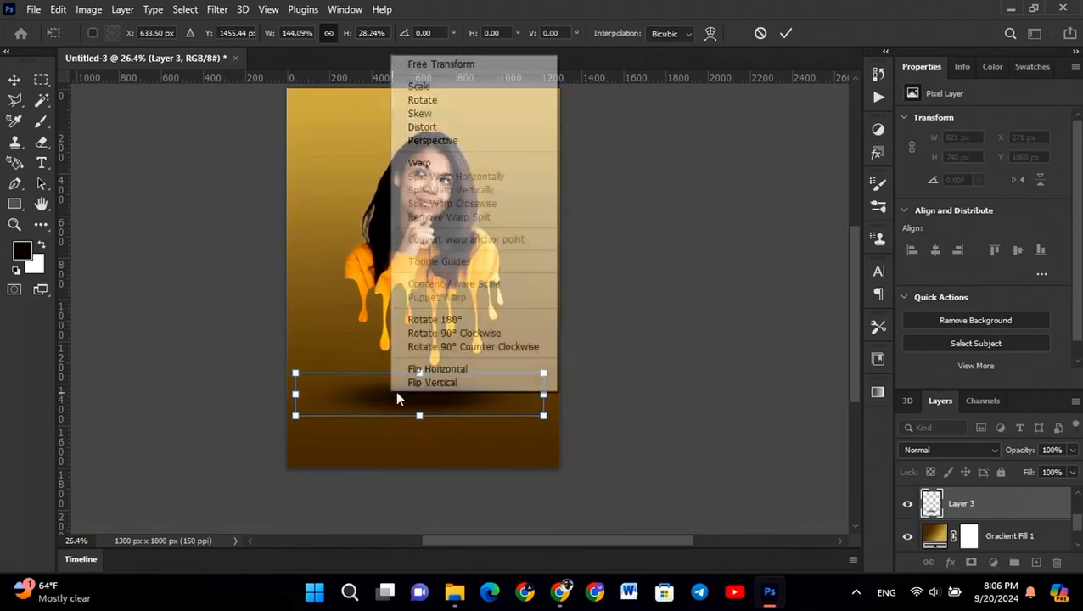
click(411, 163)
drag(297, 376, 327, 348)
drag(542, 374, 506, 356)
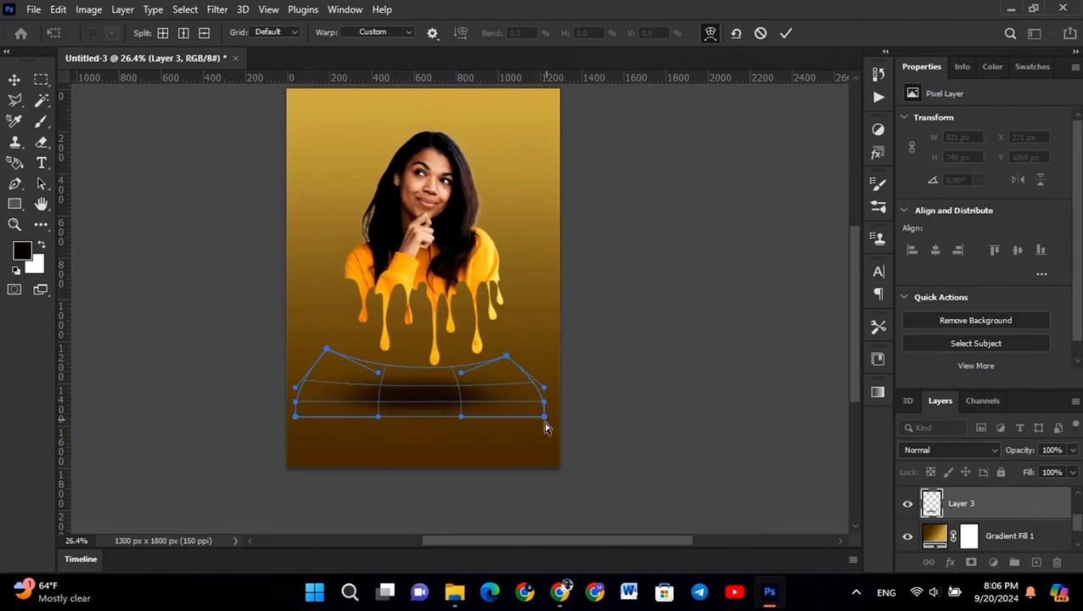
drag(545, 417, 542, 424)
drag(296, 416, 297, 420)
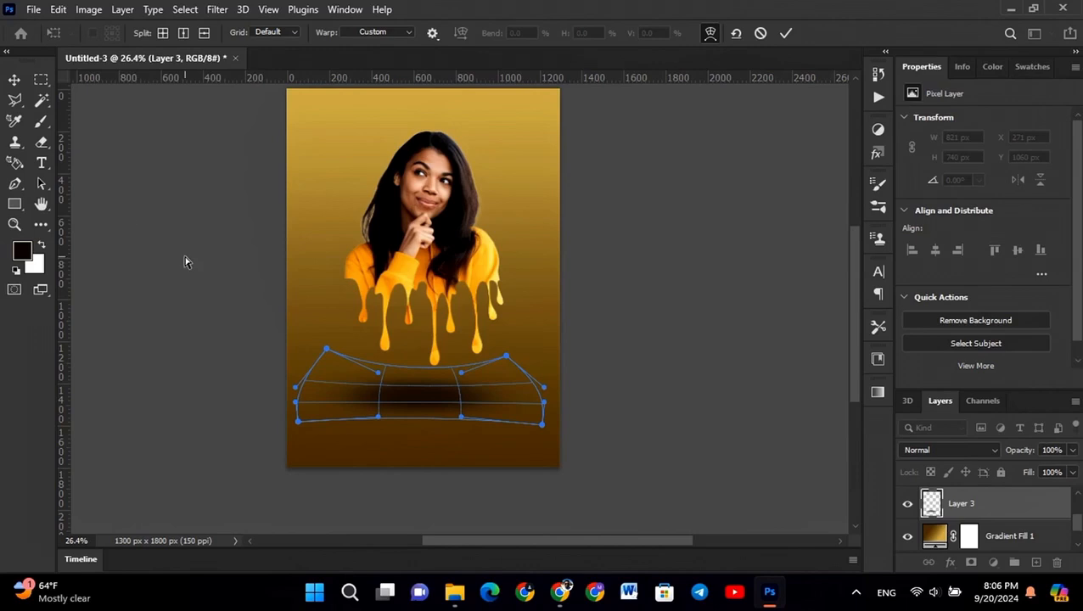
click(785, 33)
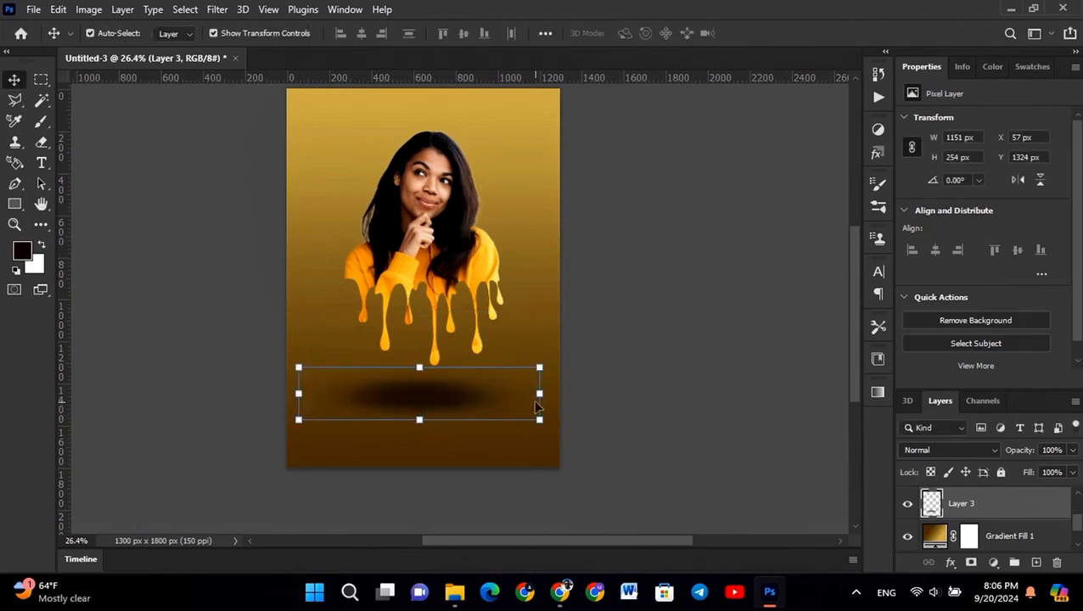
Scale the shadow to 103.78% and centre it horizontally on the canvas
drag(540, 394, 545, 394)
drag(299, 394, 294, 394)
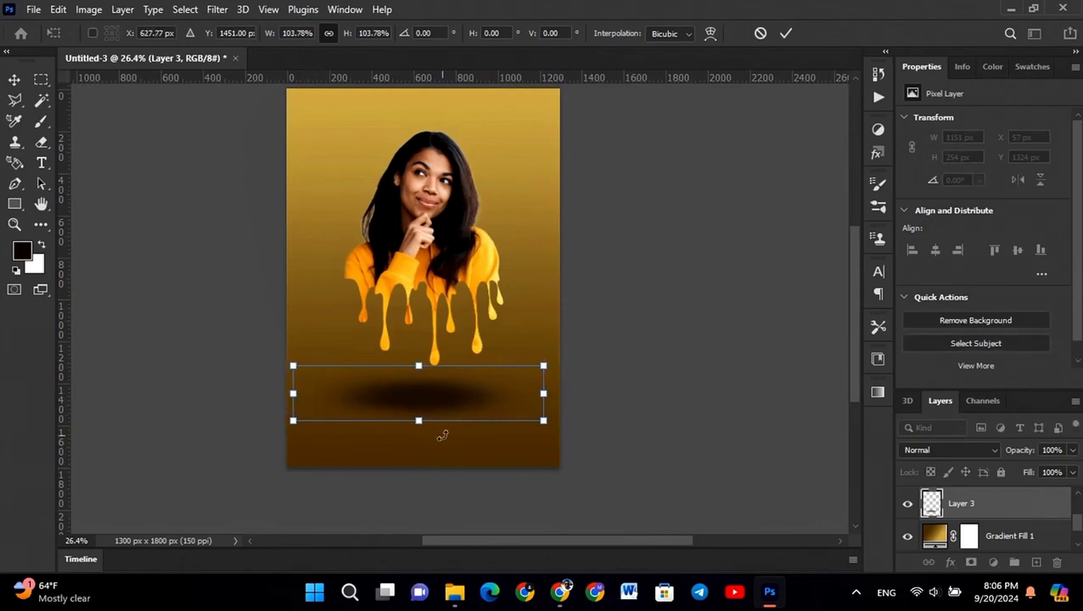
drag(443, 407, 446, 404)
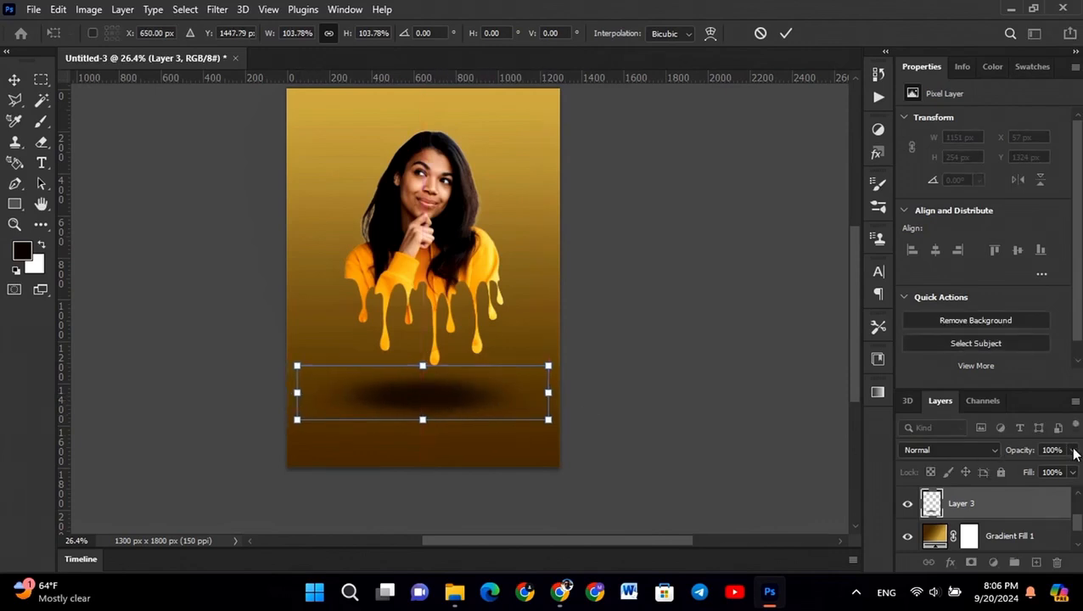
Lower the shadow layer's opacity to 86% and apply the transform
click(1072, 450)
drag(1071, 472, 1064, 473)
click(14, 80)
click(162, 297)
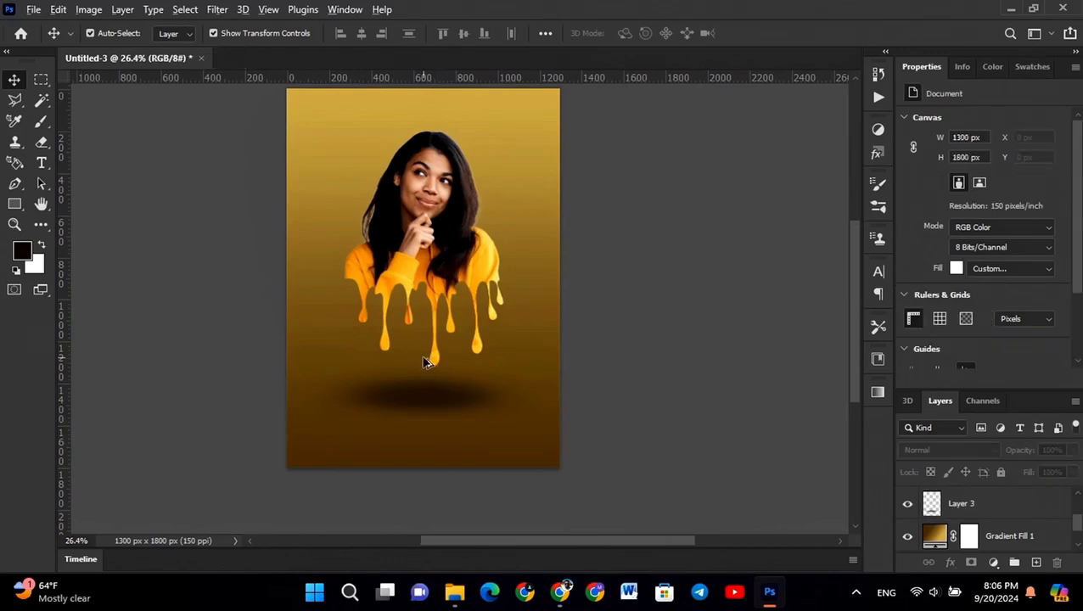
Flatten the shadow to about 219 px high and lower it to about Y 1378 px
scroll(425, 361, down, 3)
scroll(465, 344, up, 5)
scroll(462, 340, down, 2)
scroll(465, 344, down, 1)
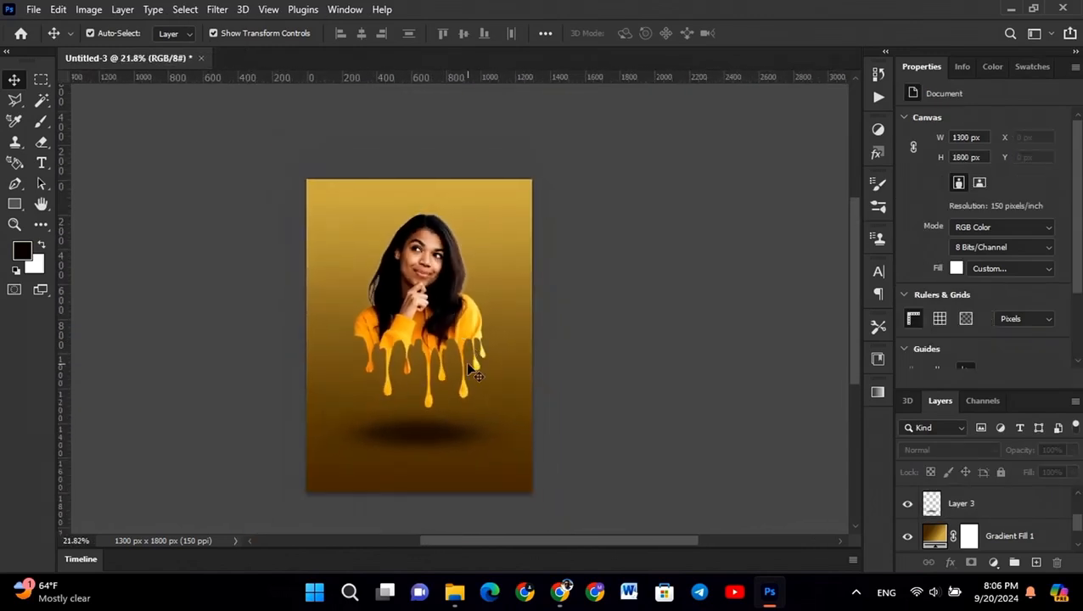
scroll(468, 365, down, 1)
click(443, 436)
drag(424, 445, 424, 445)
scroll(450, 426, up, 3)
scroll(450, 431, up, 1)
scroll(424, 405, down, 2)
click(13, 82)
drag(99, 120, 21, 119)
Narrow the shadow from both sides to about 1059 px wide and apply the transform
scroll(281, 385, down, 3)
scroll(534, 389, up, 1)
scroll(463, 420, up, 3)
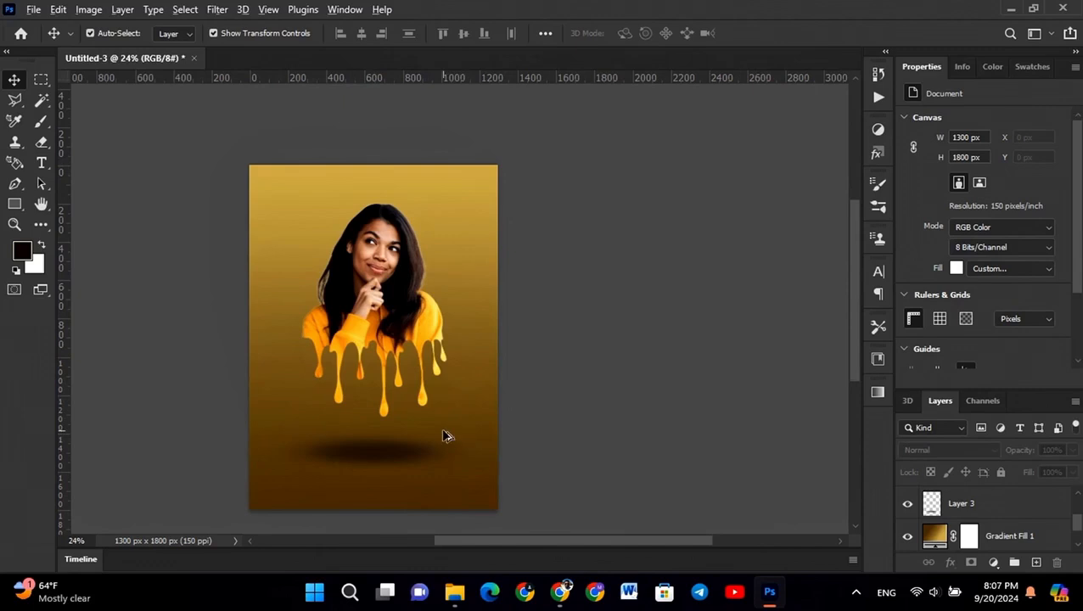
scroll(448, 436, down, 1)
scroll(367, 444, up, 3)
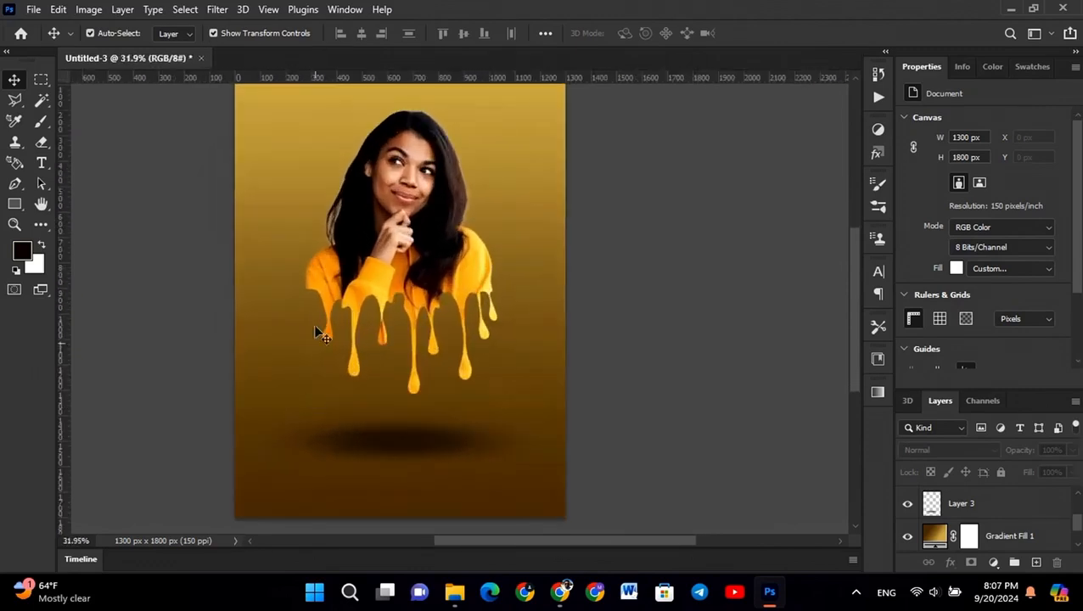
click(307, 448)
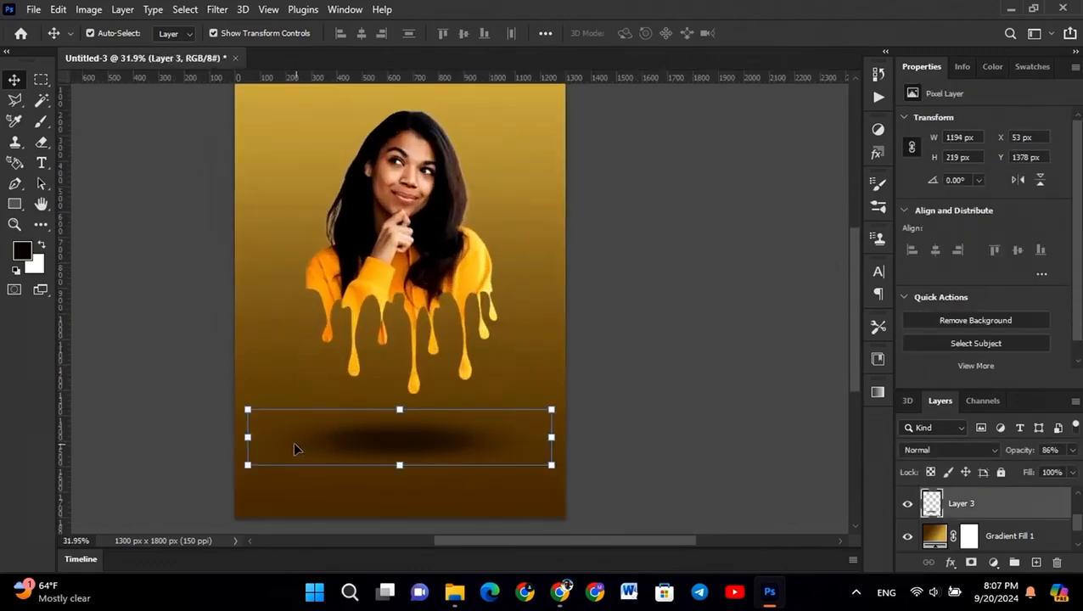
drag(249, 437, 271, 439)
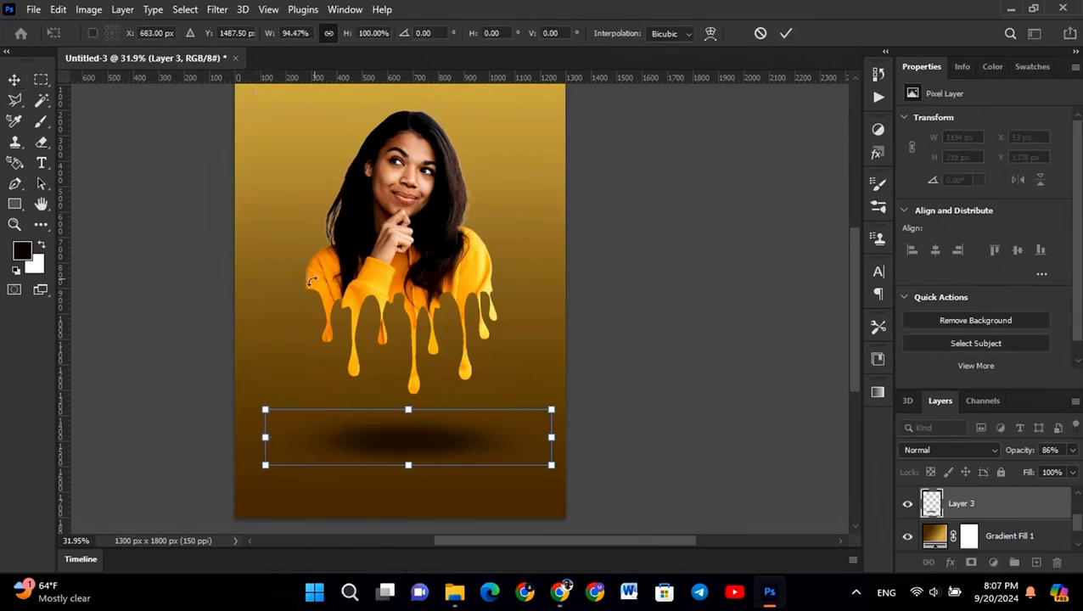
drag(309, 281, 305, 416)
key(ctrl+z)
drag(551, 440, 534, 439)
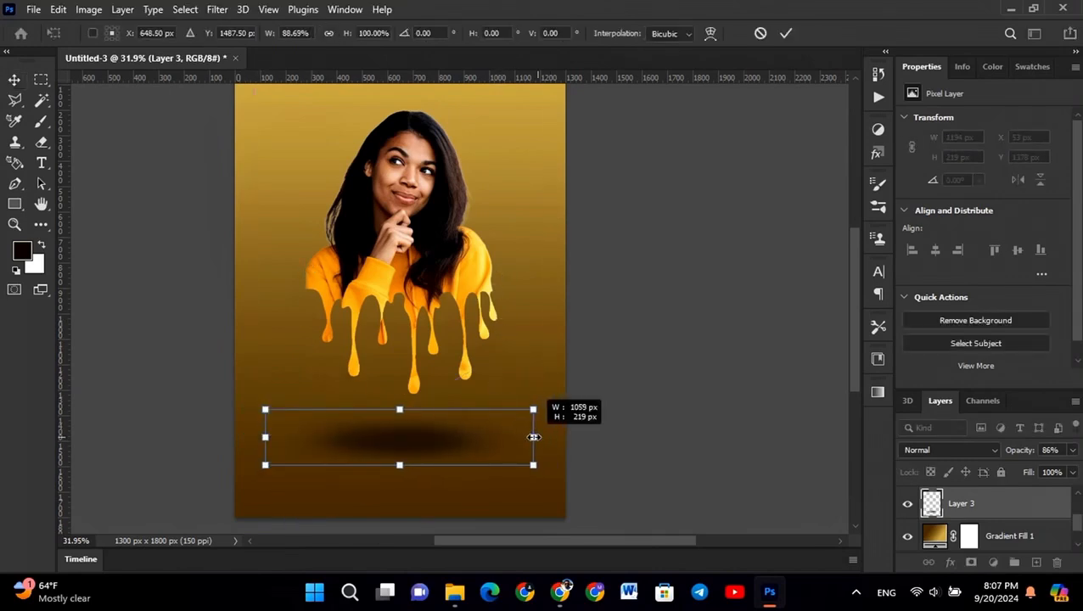
click(12, 83)
click(189, 280)
Widen the shadow to 101.79% horizontally, keeping its height, and apply the transform
scroll(294, 450, down, 3)
scroll(397, 446, up, 8)
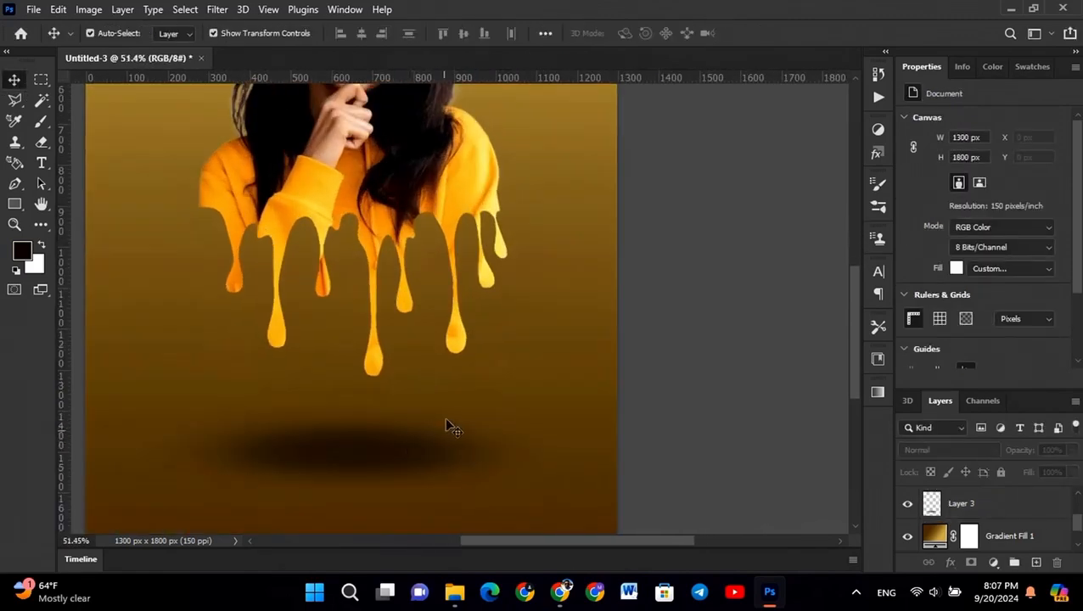
click(450, 427)
drag(568, 447, 573, 447)
scroll(394, 431, down, 2)
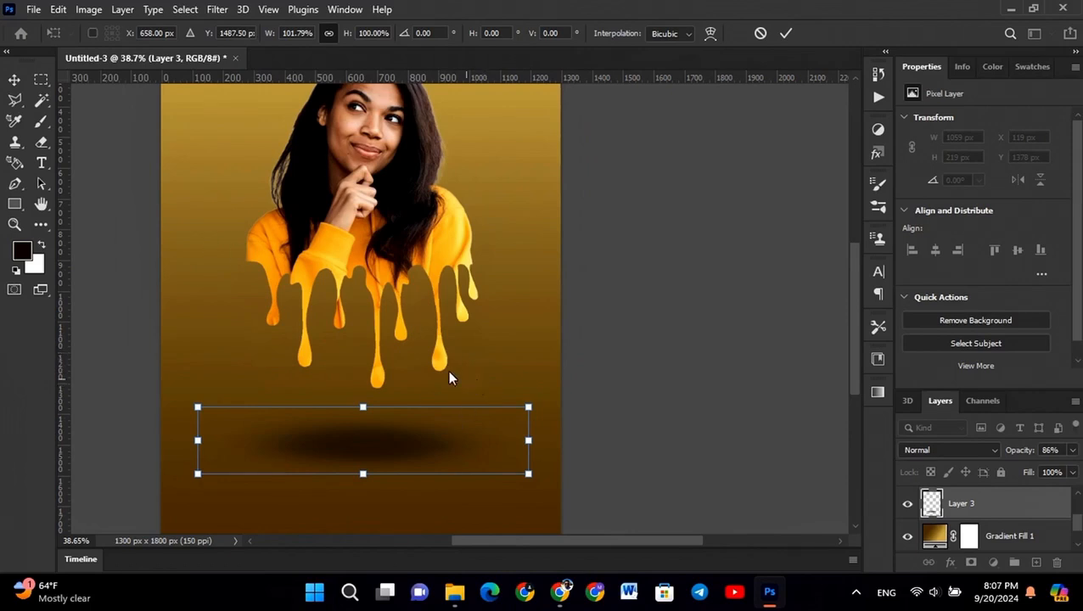
key(Return)
Load the drip shape of the hidden Layer 2 as a selection and clear that selection again
key(e)
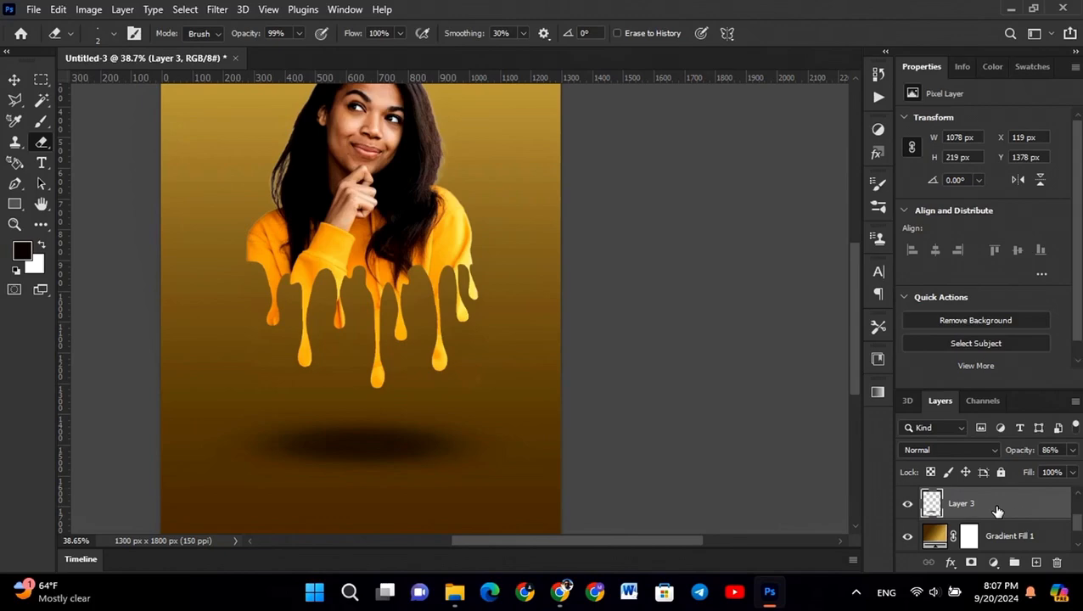
scroll(1022, 522, down, 2)
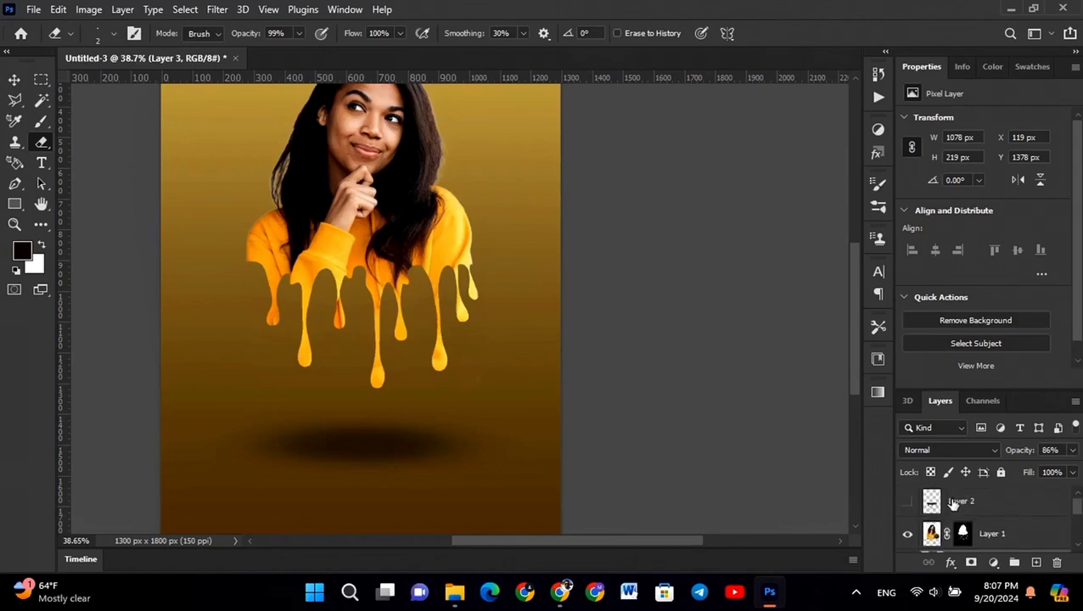
click(953, 502)
right_click(931, 502)
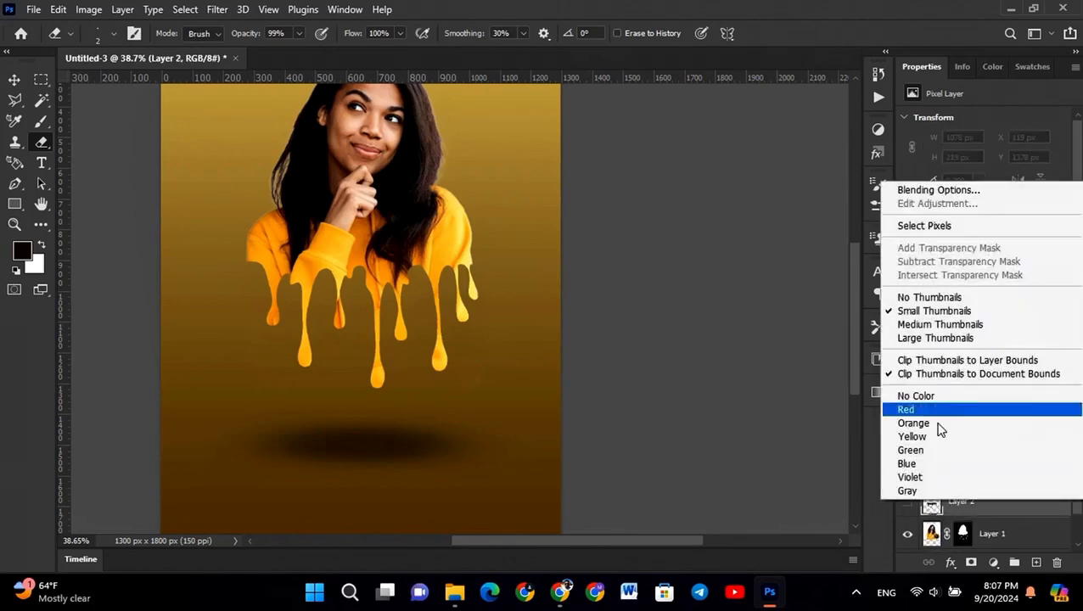
click(934, 225)
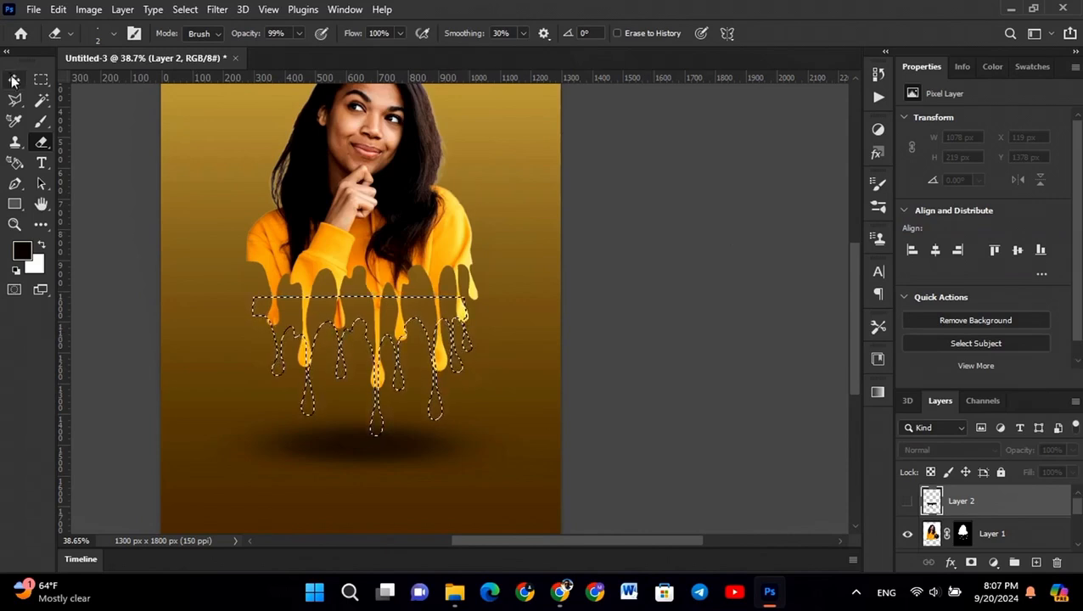
key(v)
click(429, 322)
key(Return)
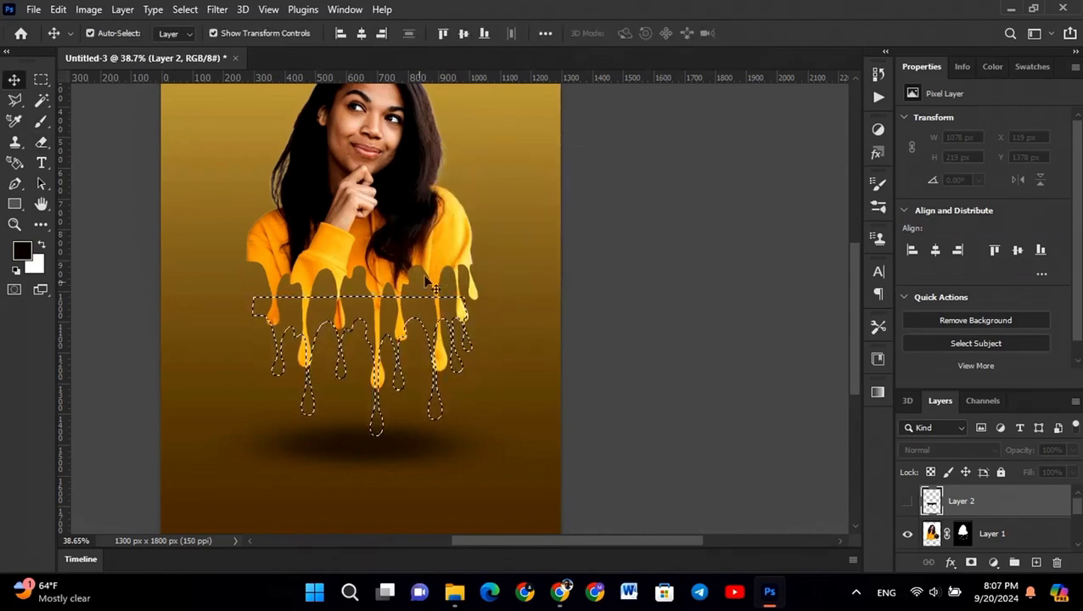
click(417, 283)
click(540, 232)
click(742, 313)
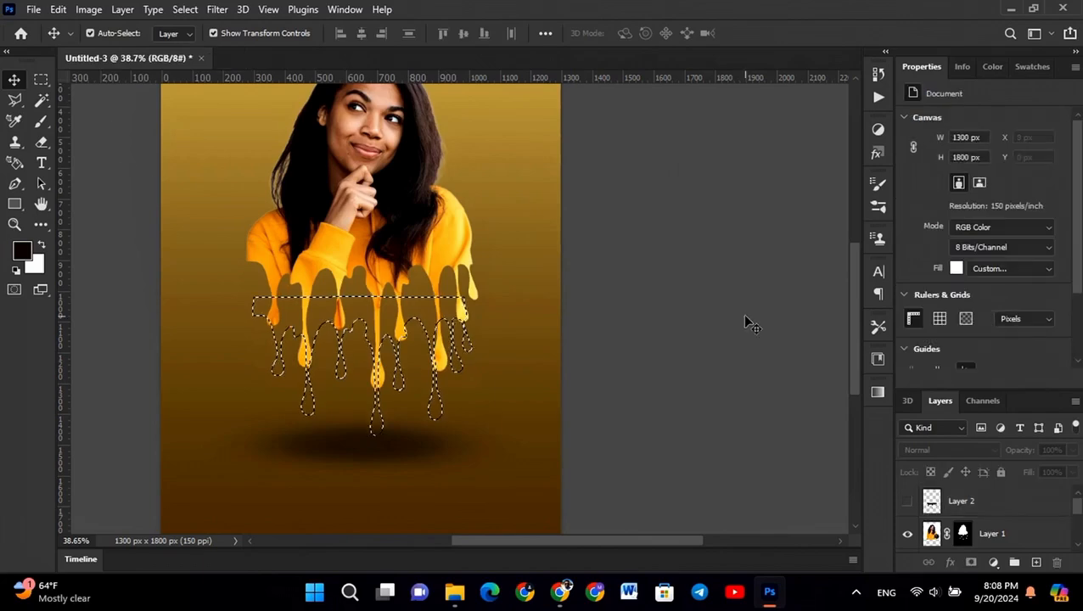
key(ctrl+d)
Try to erase on the portrait's layer mask around the lower drips and undo the strokes
scroll(475, 370, up, 5)
scroll(474, 370, up, 2)
click(43, 145)
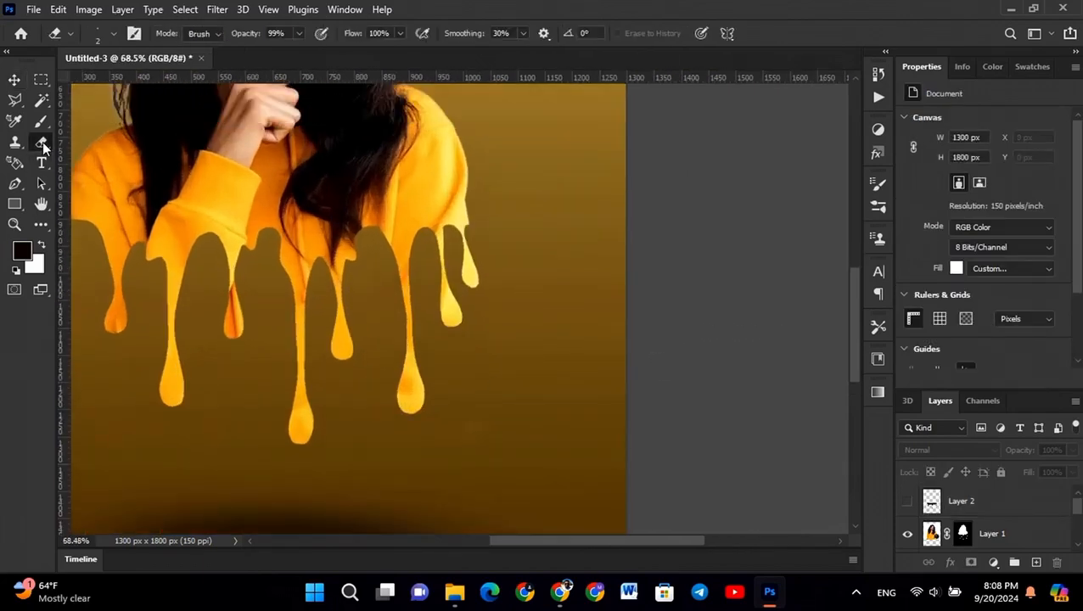
click(961, 536)
scroll(539, 353, down, 3)
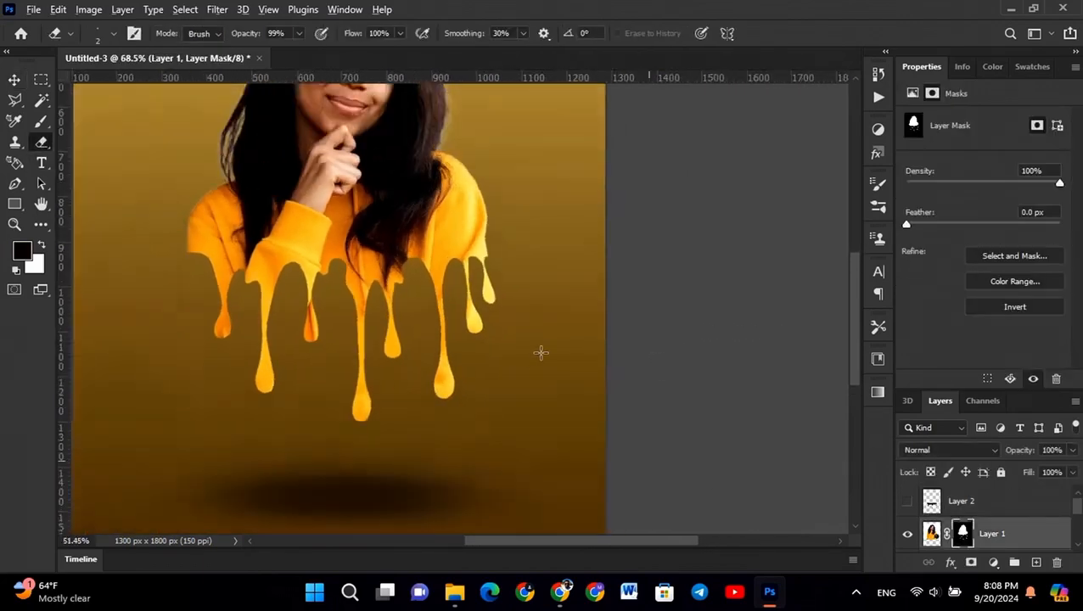
scroll(505, 425, up, 3)
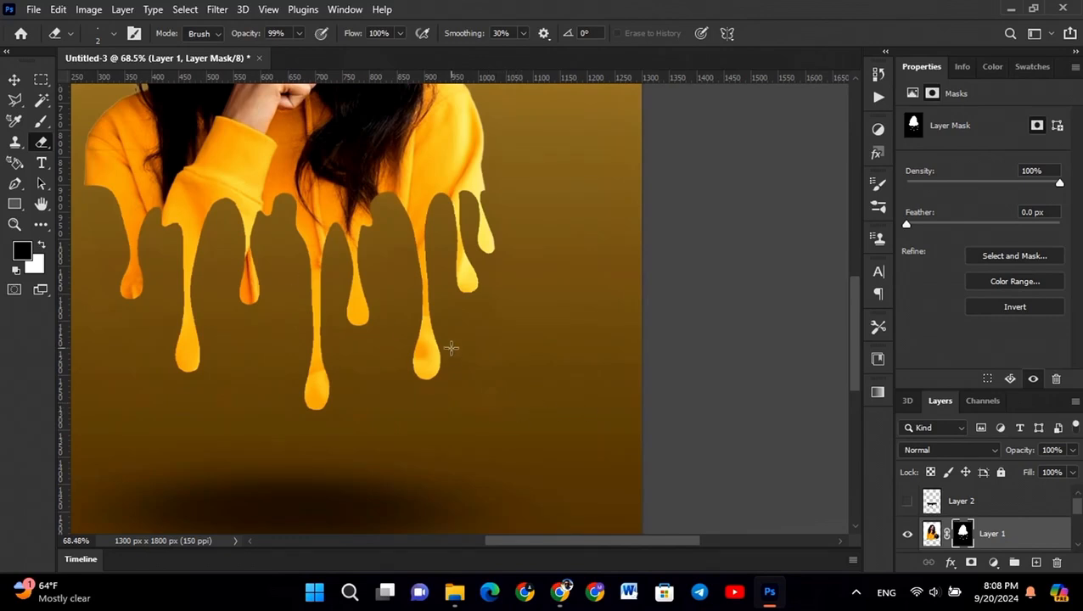
mouse_move(506, 387)
mouse_down()
mouse_move(469, 407)
mouse_move(509, 413)
mouse_up()
key(ctrl+z)
mouse_move(525, 368)
mouse_down()
mouse_move(319, 416)
mouse_move(255, 412)
mouse_up()
key(ctrl+z)
Try a soft 241 px eraser on the portrait layer's pixels near the drips and undo the last change
alt+click(490, 400)
click(527, 243)
click(931, 533)
drag(526, 398, 554, 406)
scroll(544, 382, down, 3)
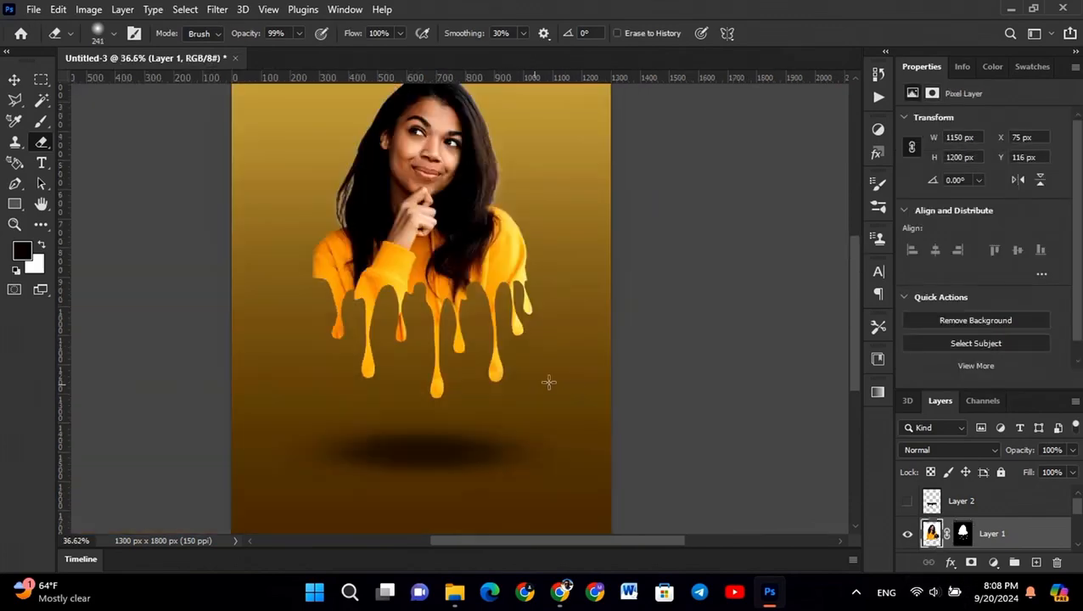
scroll(423, 377, up, 4)
key(ctrl+z)
Reduce the soft eraser to 76 px and examine the drip edges and surrounding background up close
drag(381, 325, 329, 324)
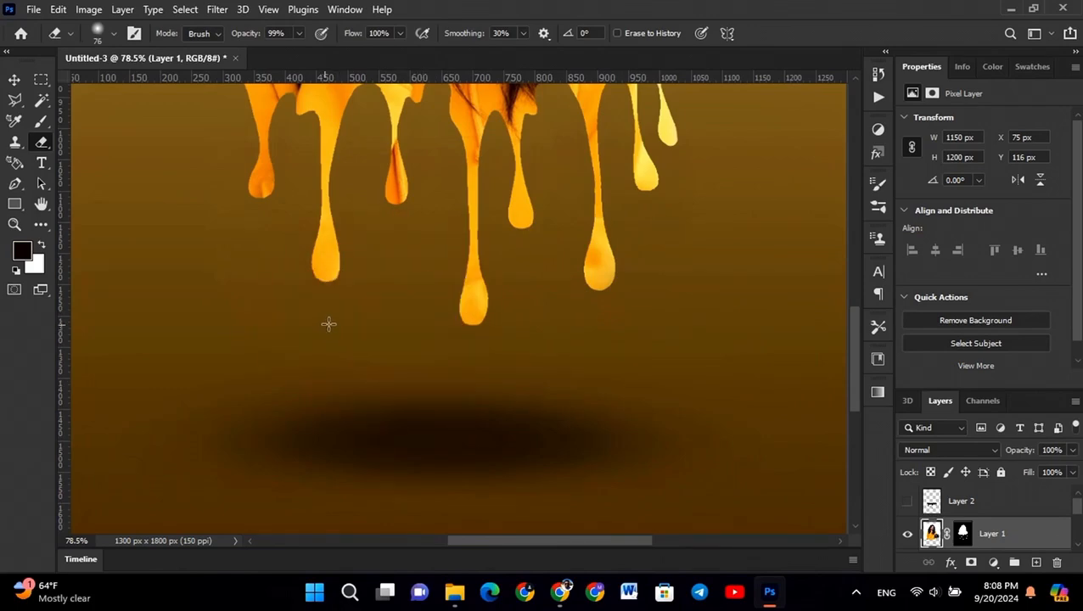
scroll(624, 311, down, 2)
scroll(624, 299, up, 5)
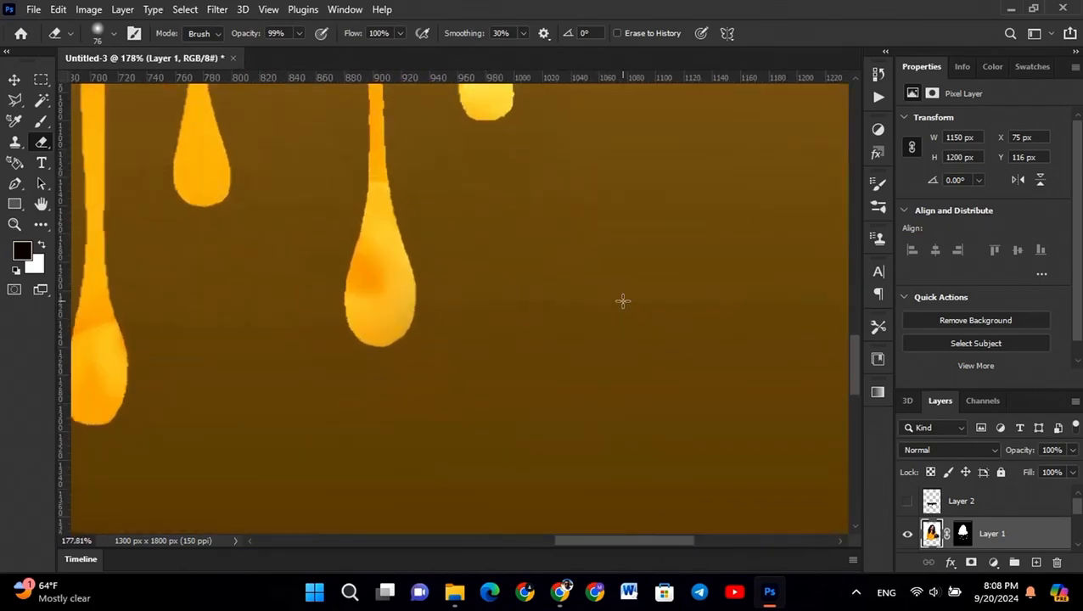
scroll(515, 302, down, 5)
scroll(346, 292, down, 2)
scroll(368, 310, up, 3)
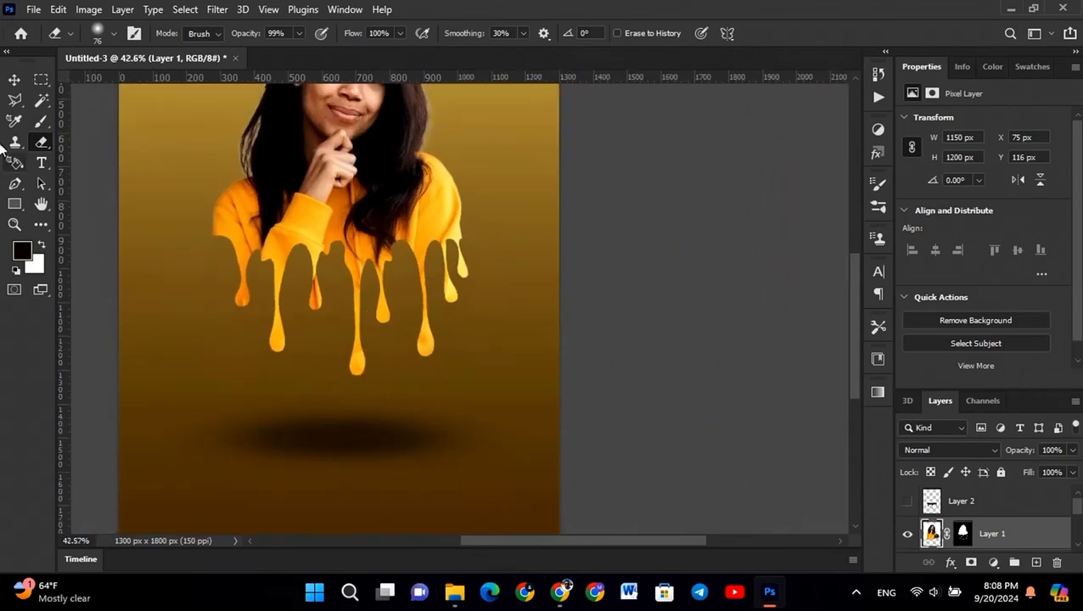
Flatten the shadow layer to 89.50% of its height from its lower edge and apply the transform
key(v)
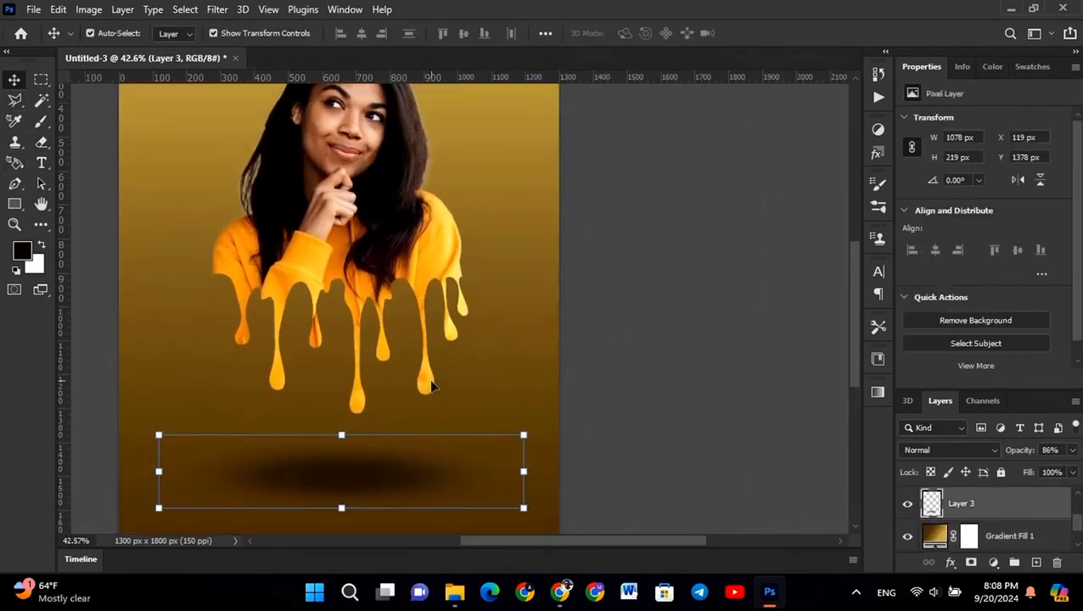
click(356, 496)
drag(356, 496, 355, 488)
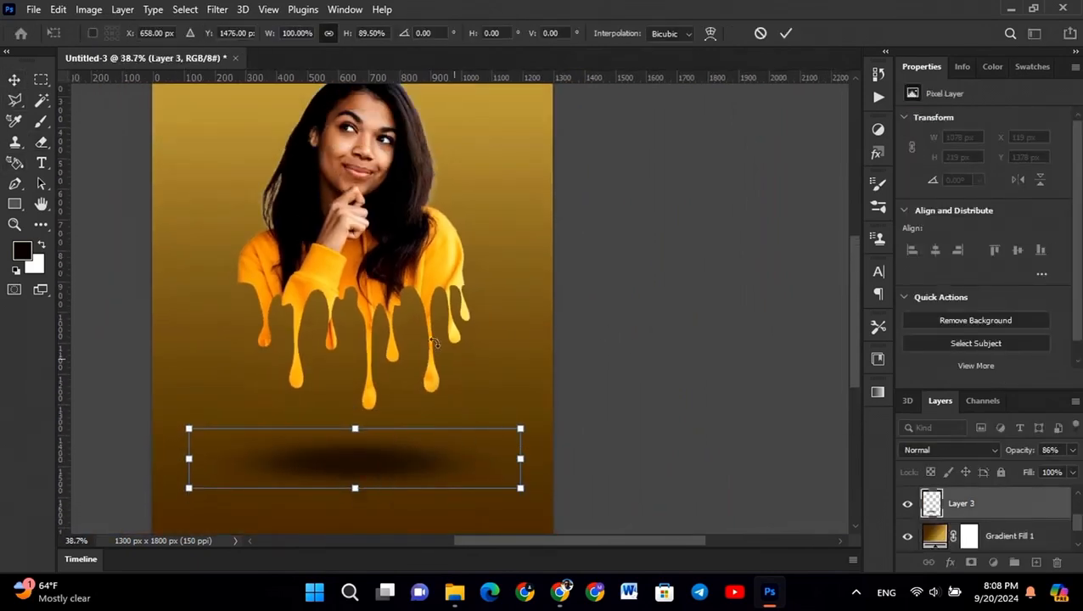
key(Return)
Soften the shadow layer with another Gaussian Blur and deselect the layer to review the composition
scroll(437, 497, down, 3)
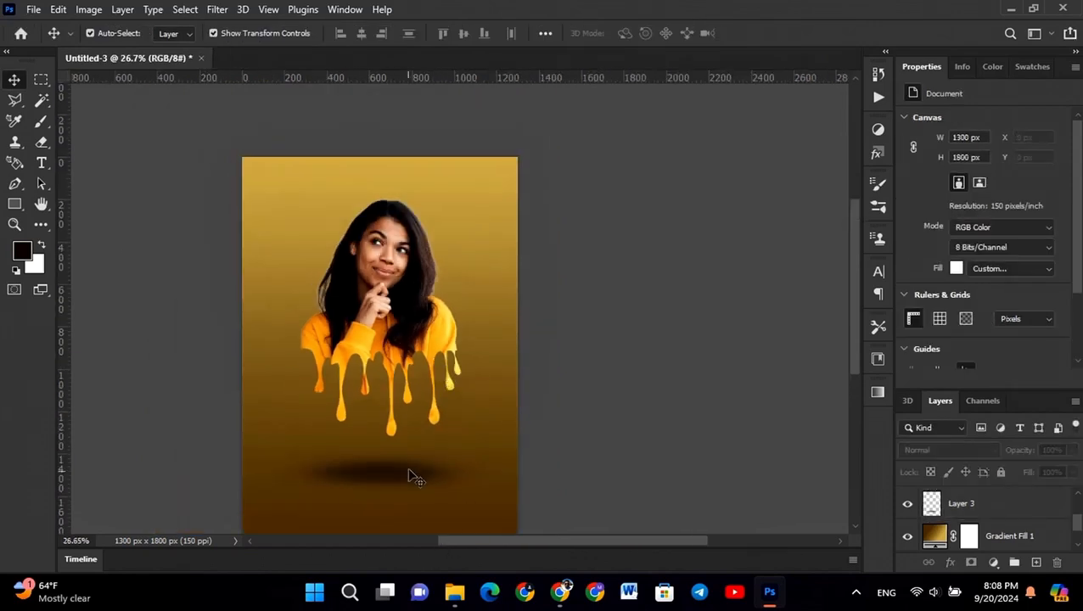
click(411, 477)
click(217, 12)
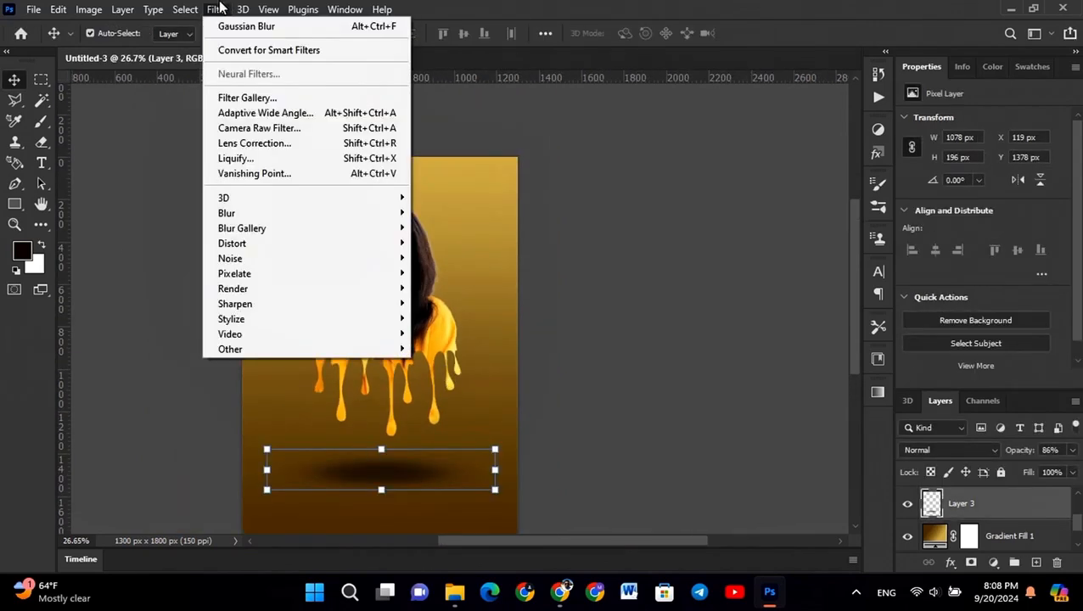
mouse_move(258, 212)
click(445, 272)
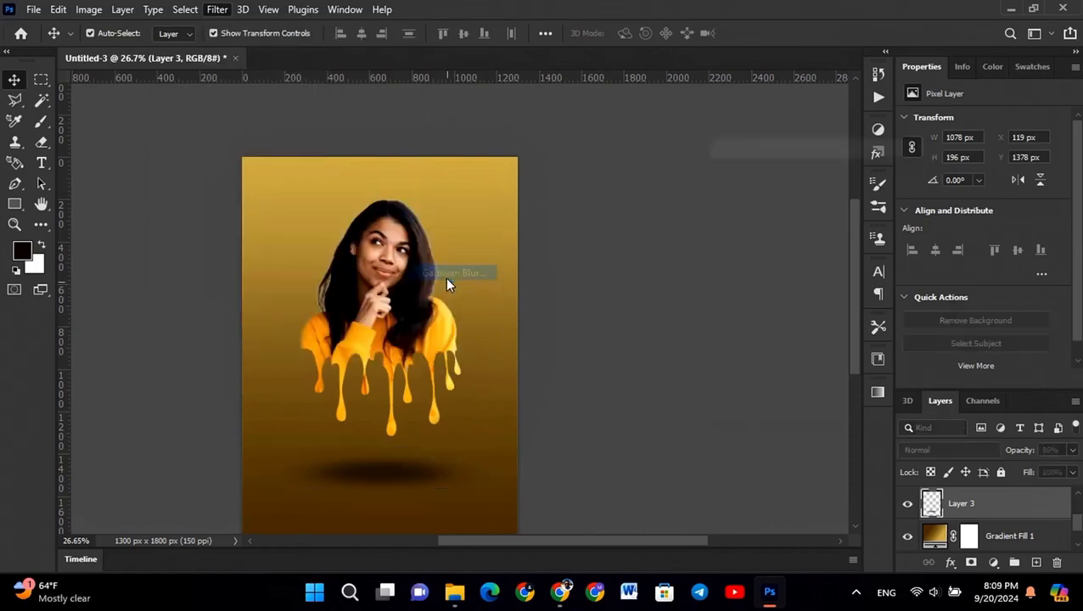
click(915, 161)
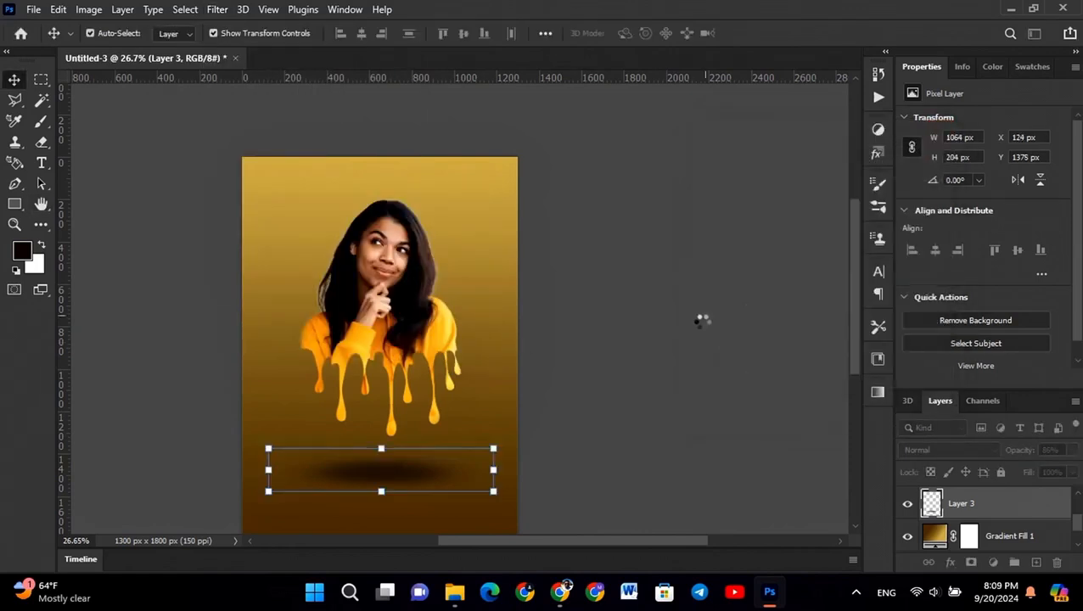
click(576, 190)
scroll(575, 190, down, 2)
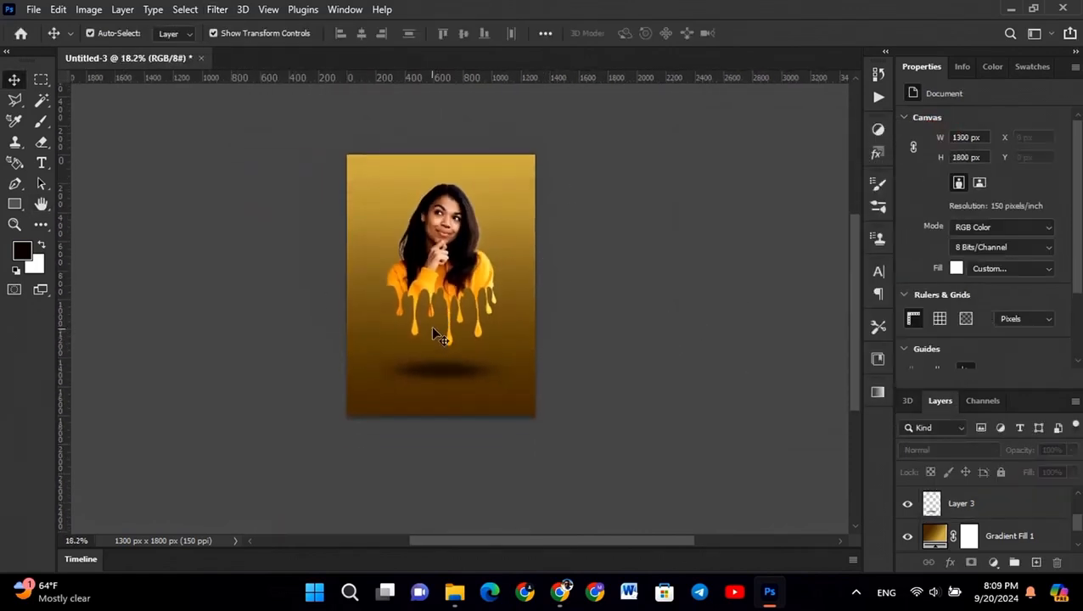
scroll(431, 326, up, 4)
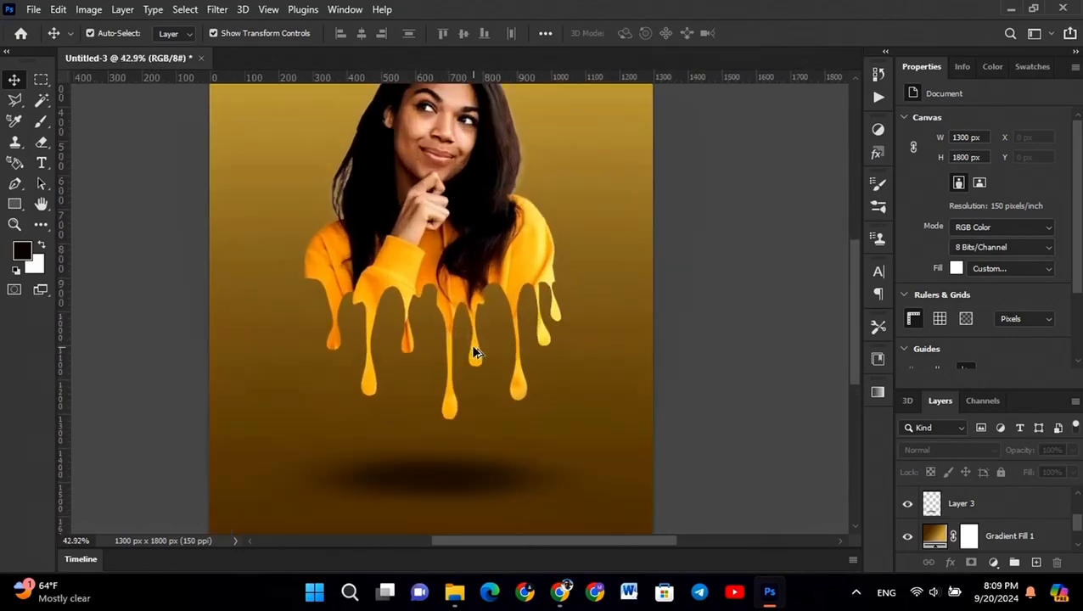